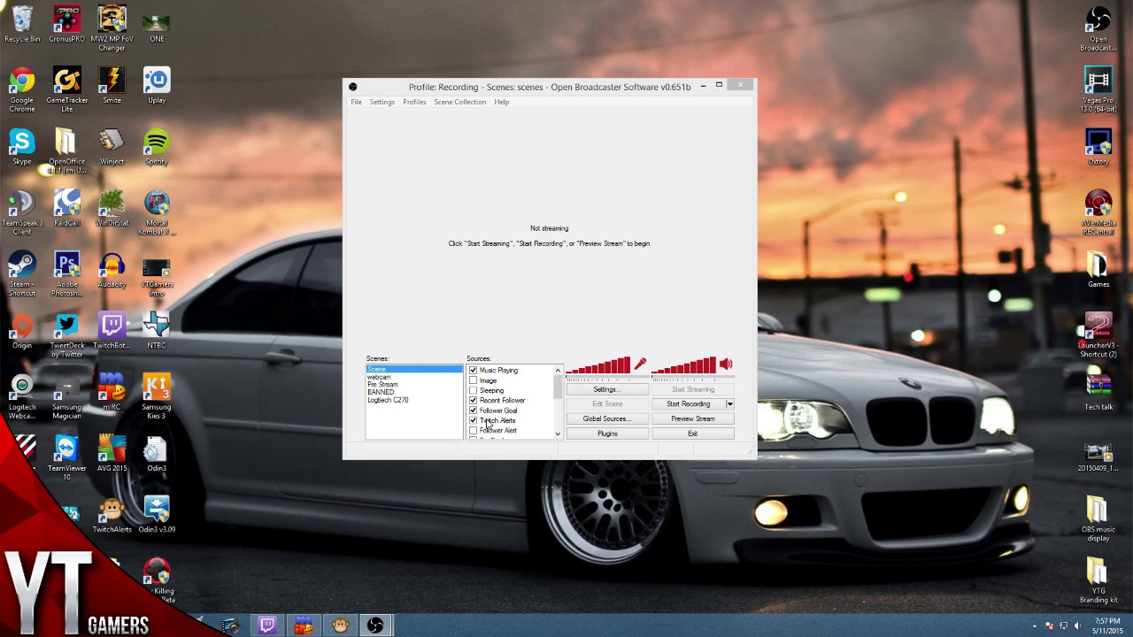
Create a new scene called 'YT tips' from the Scenes list's Add Scene option.
right_click(379, 427)
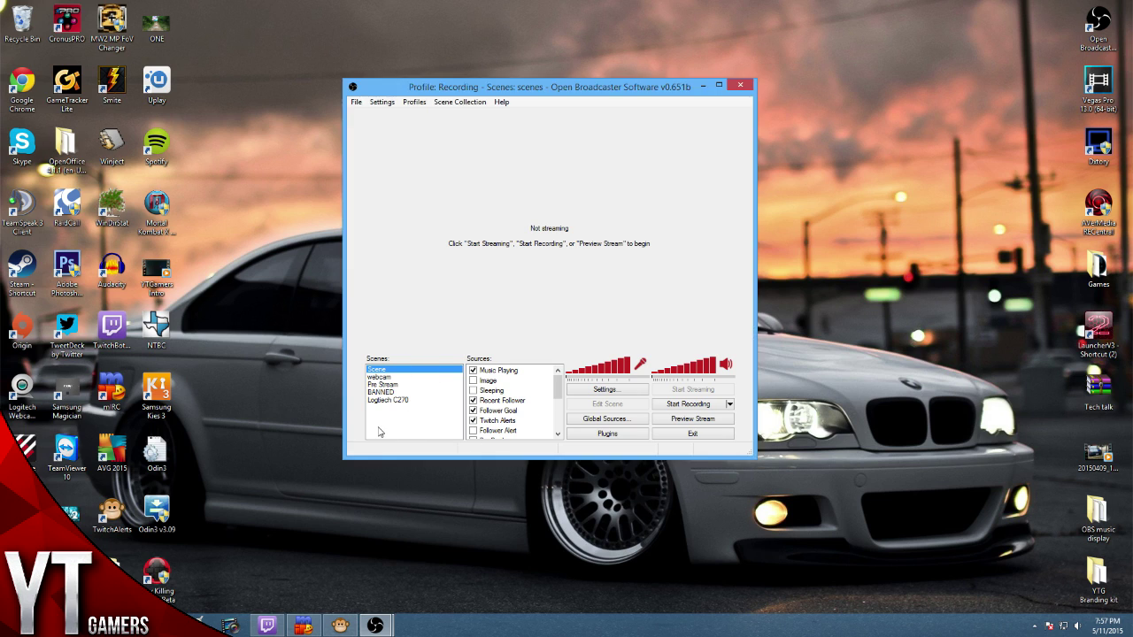
left_click(357, 434)
right_click(381, 426)
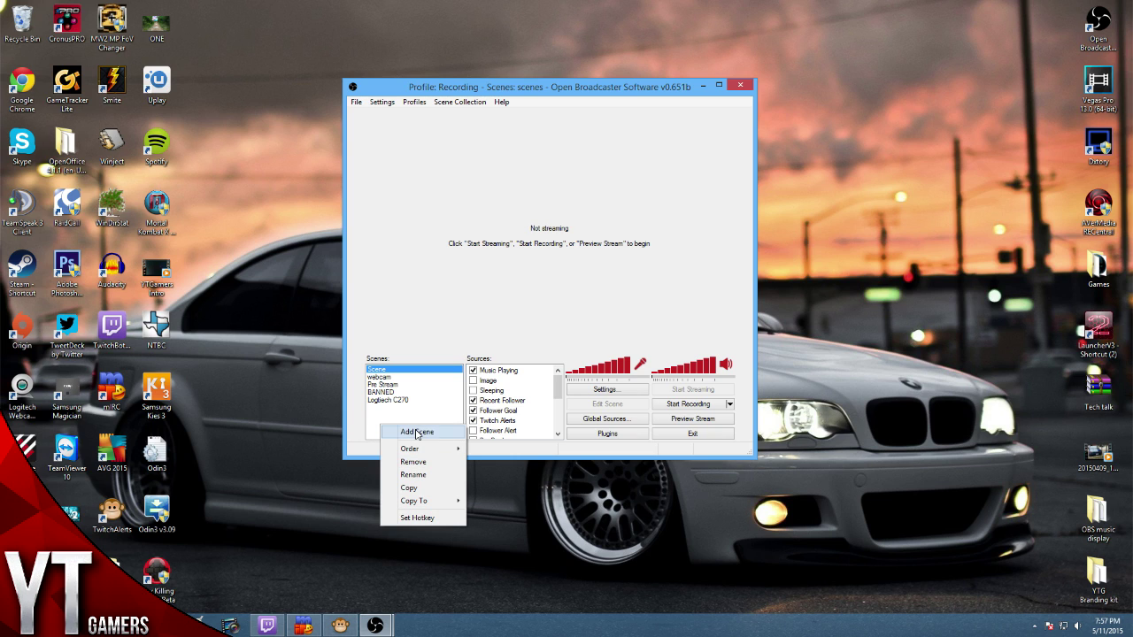
left_click(416, 431)
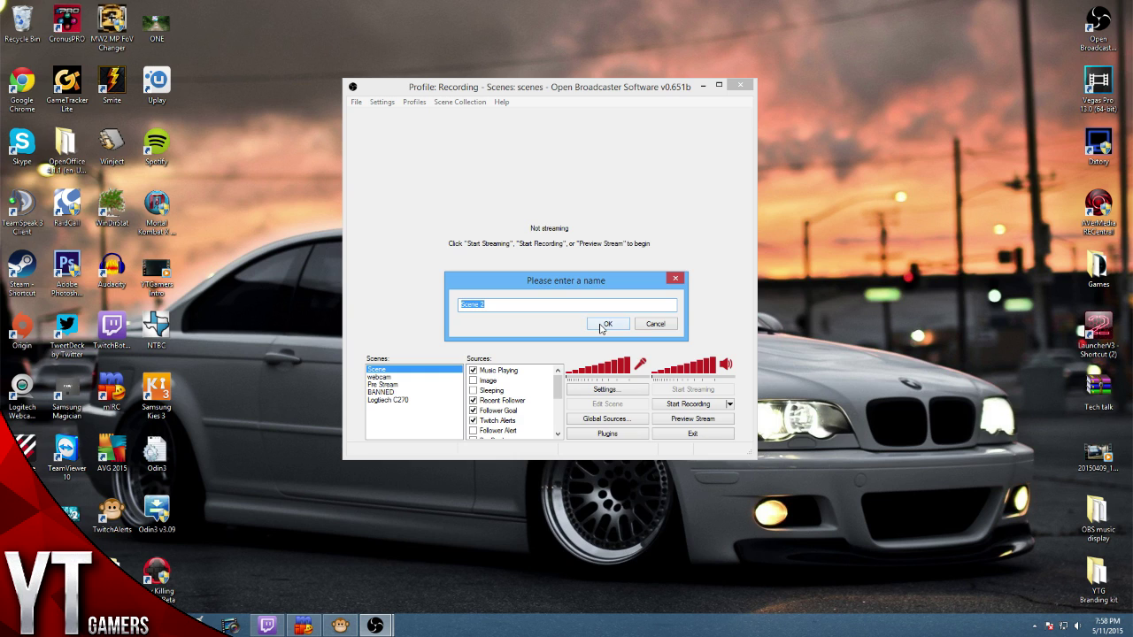
type("YT tips")
left_click(604, 325)
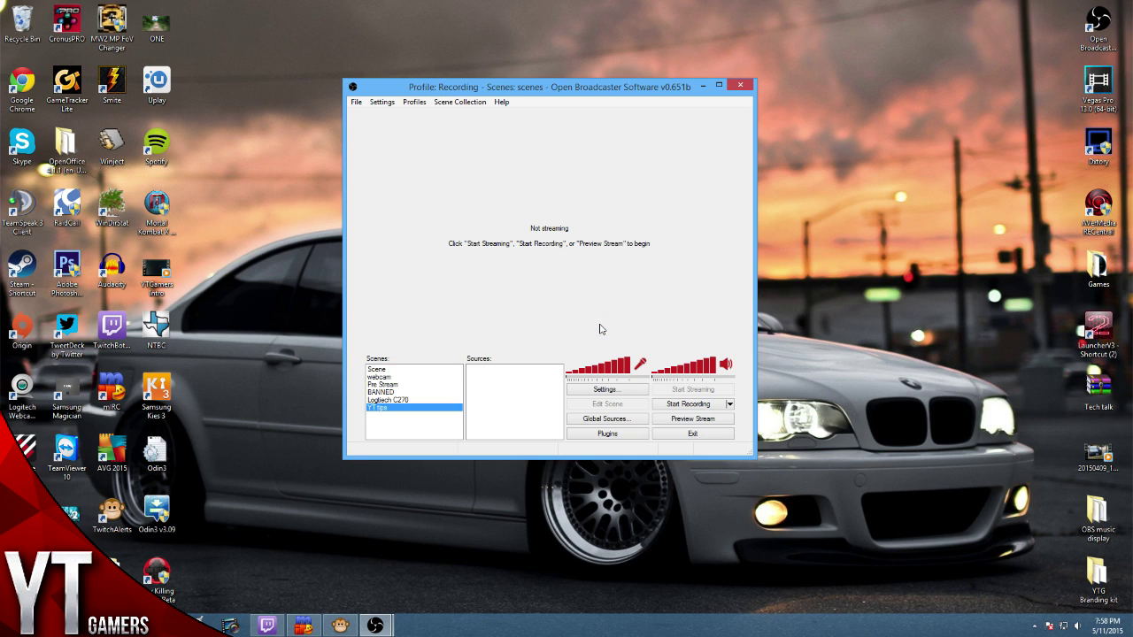
Start adding a Video Capture Device source from the Sources list's Add menu.
right_click(502, 388)
mouse_move(536, 392)
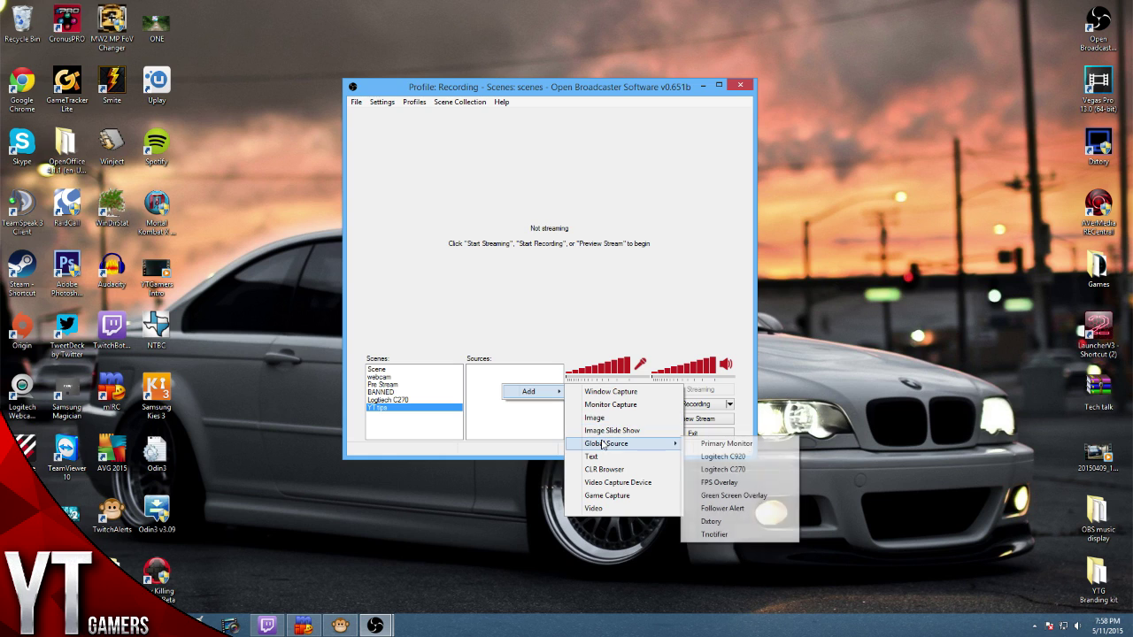
left_click(489, 383)
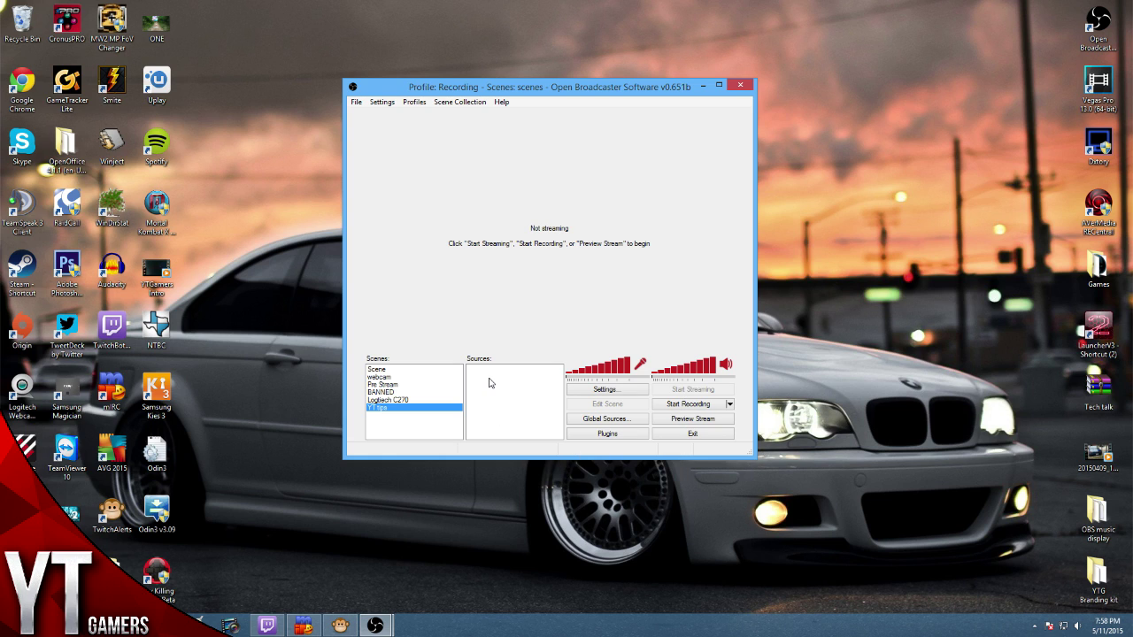
right_click(490, 383)
mouse_move(533, 388)
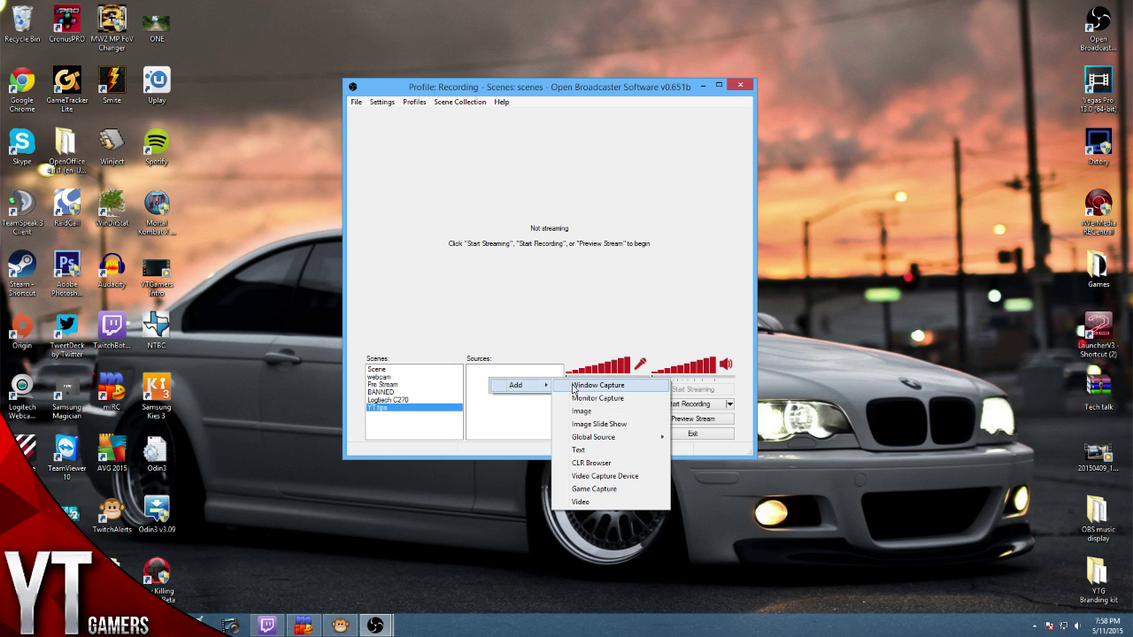
mouse_move(589, 437)
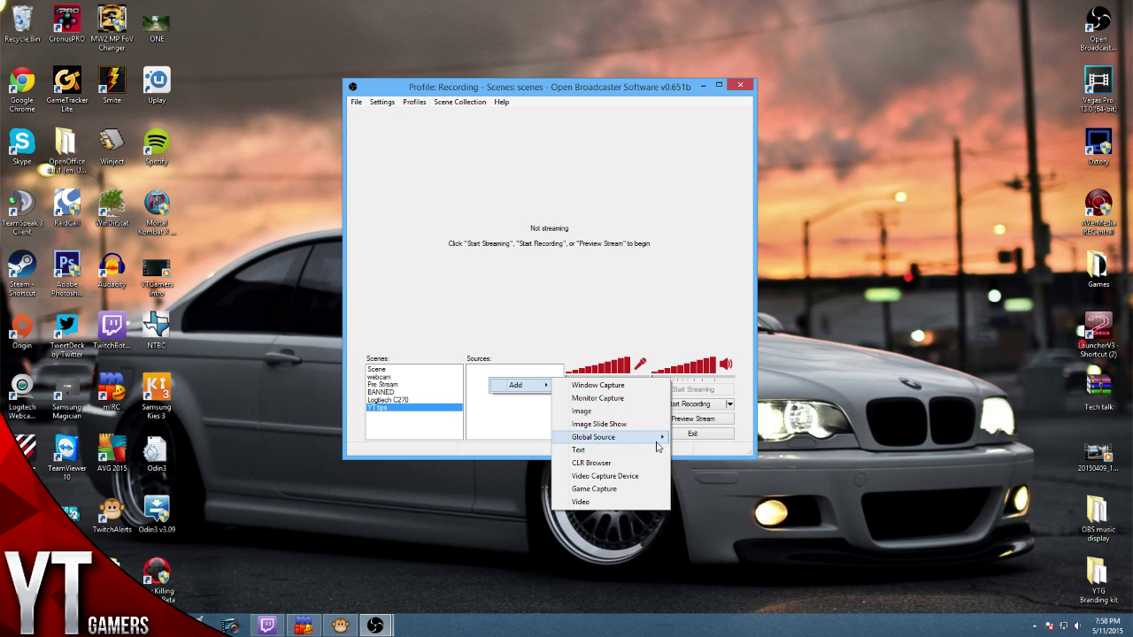
mouse_move(657, 447)
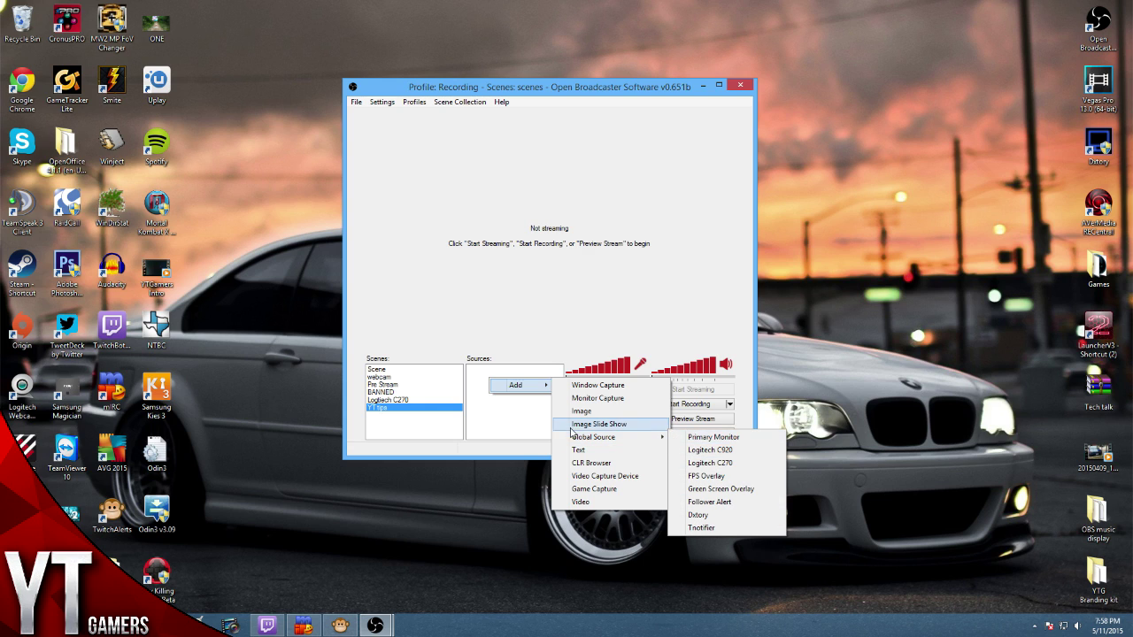
left_click(619, 478)
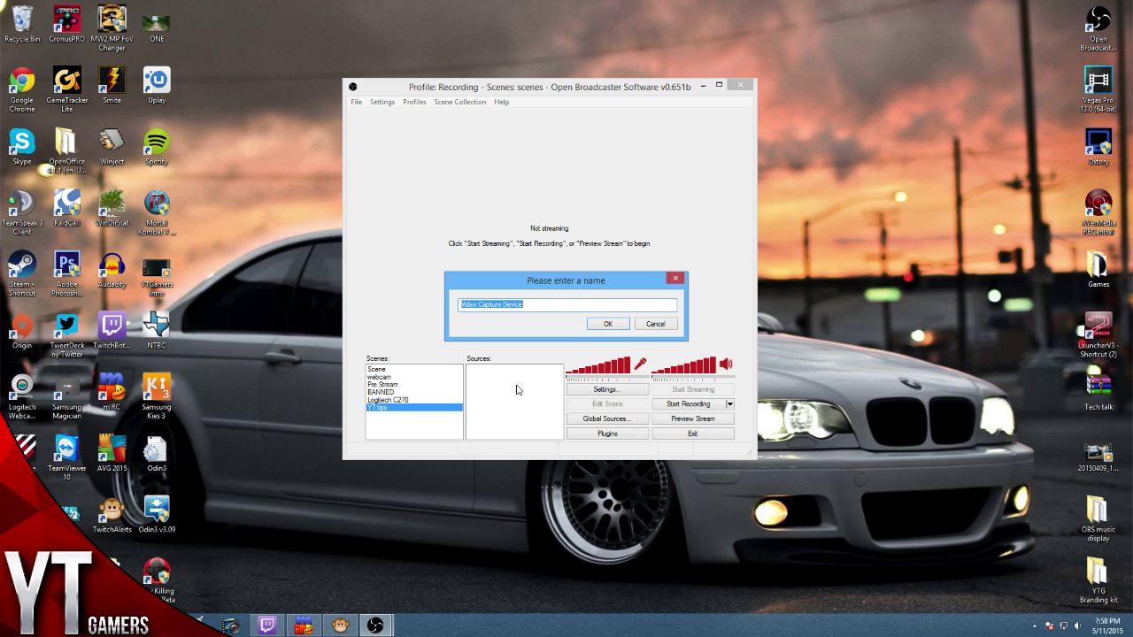
Keep the default source name and use AVerMedia HD Capture at a custom 1280x720 resolution.
left_click(608, 324)
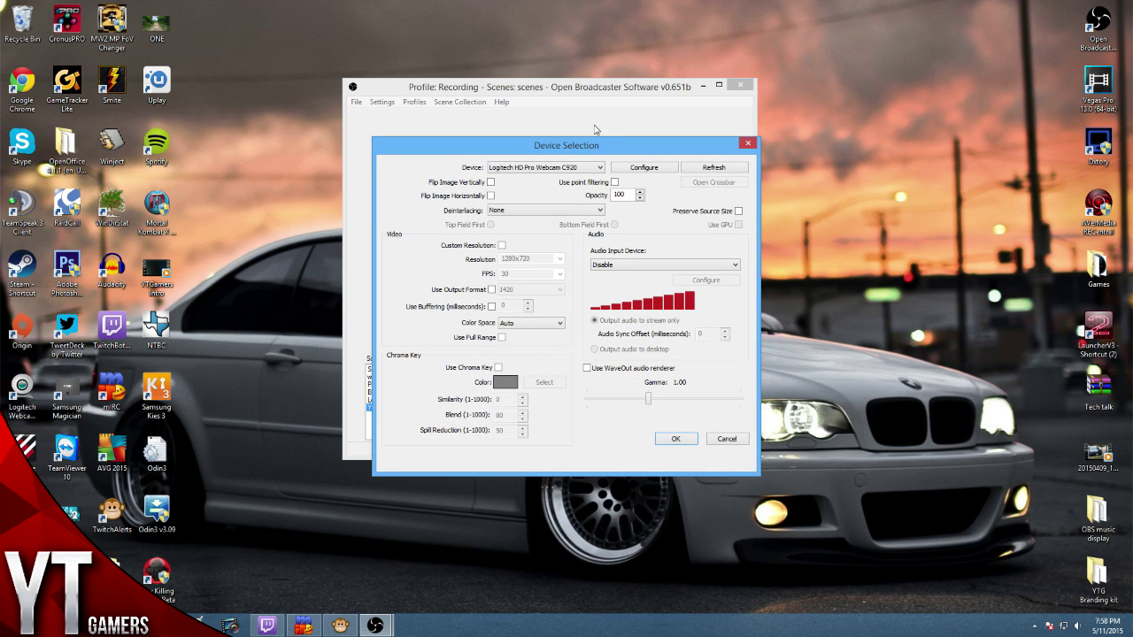
left_click(569, 169)
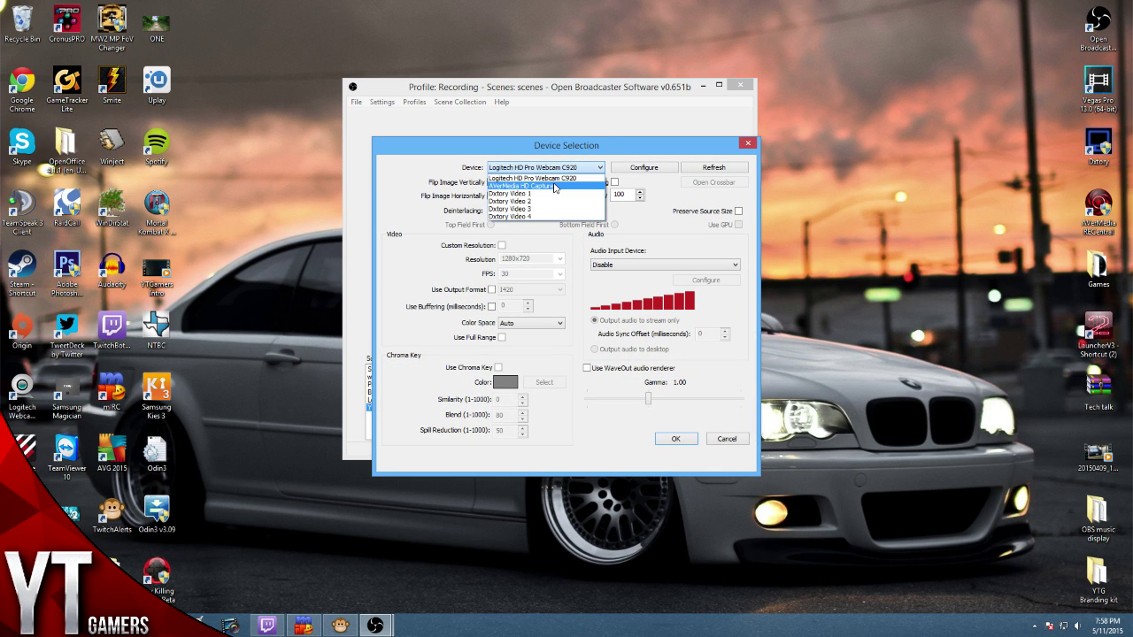
left_click(563, 187)
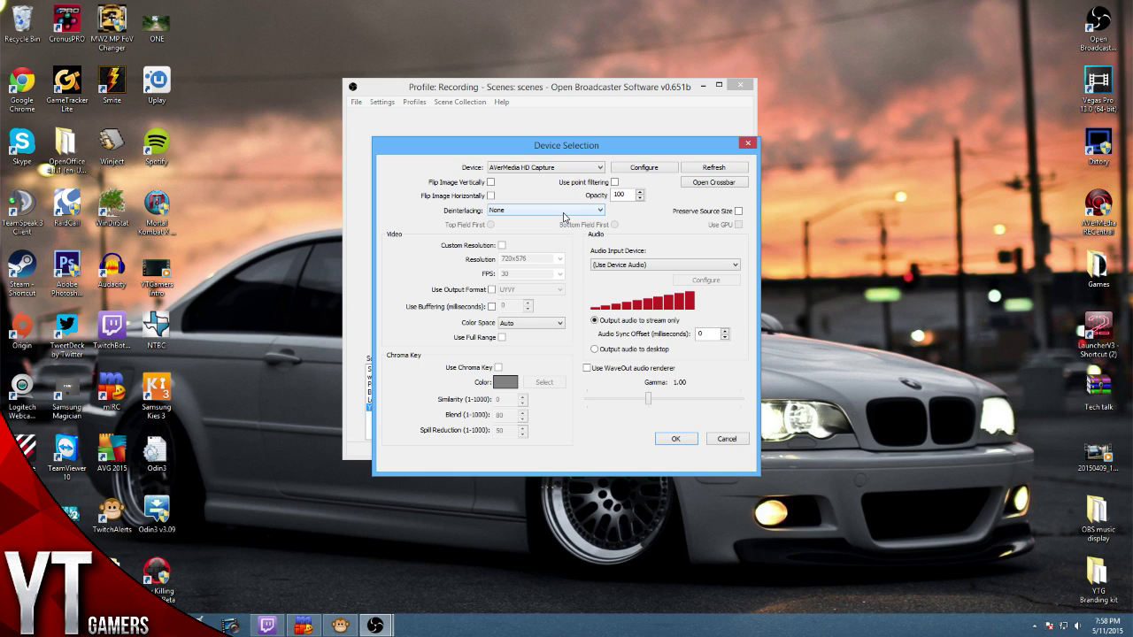
left_click(502, 246)
left_click(559, 259)
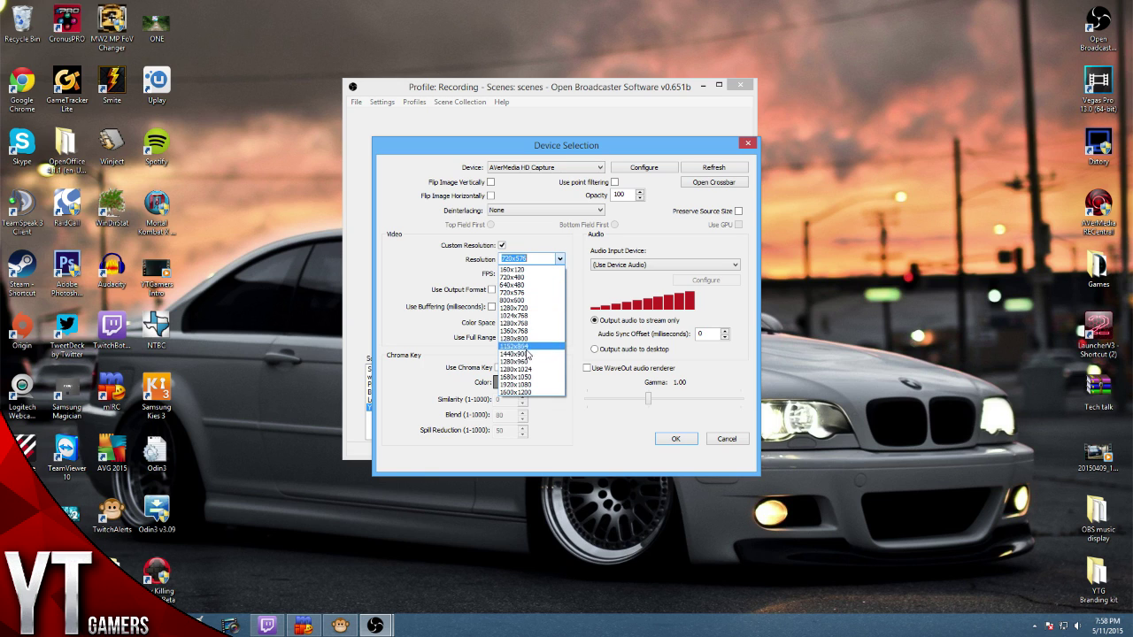
left_click(554, 309)
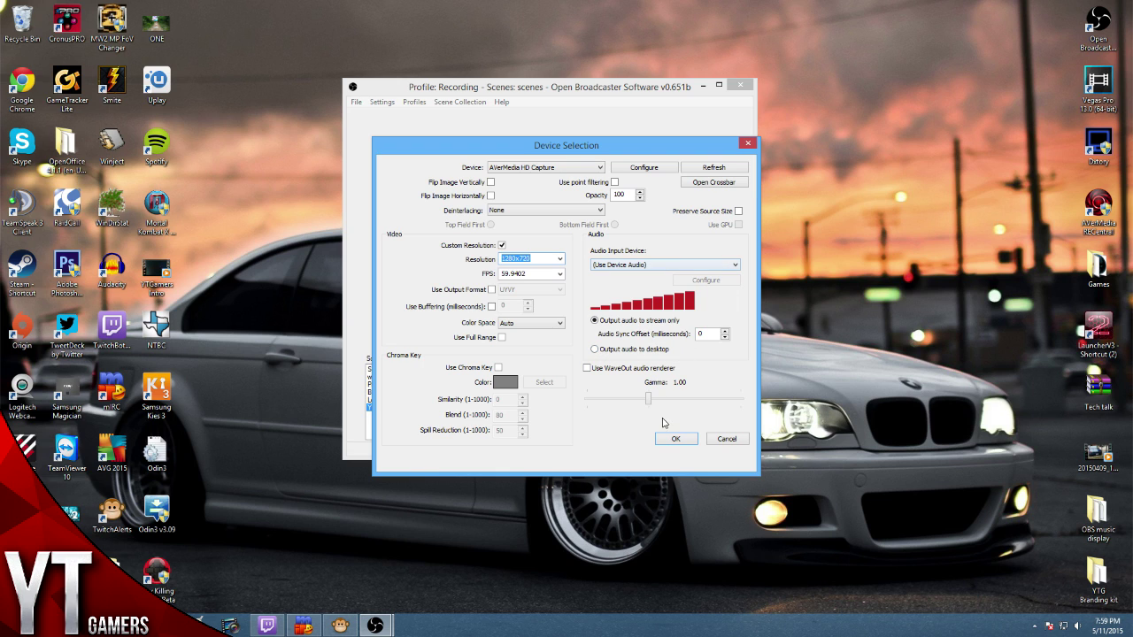
left_click(681, 440)
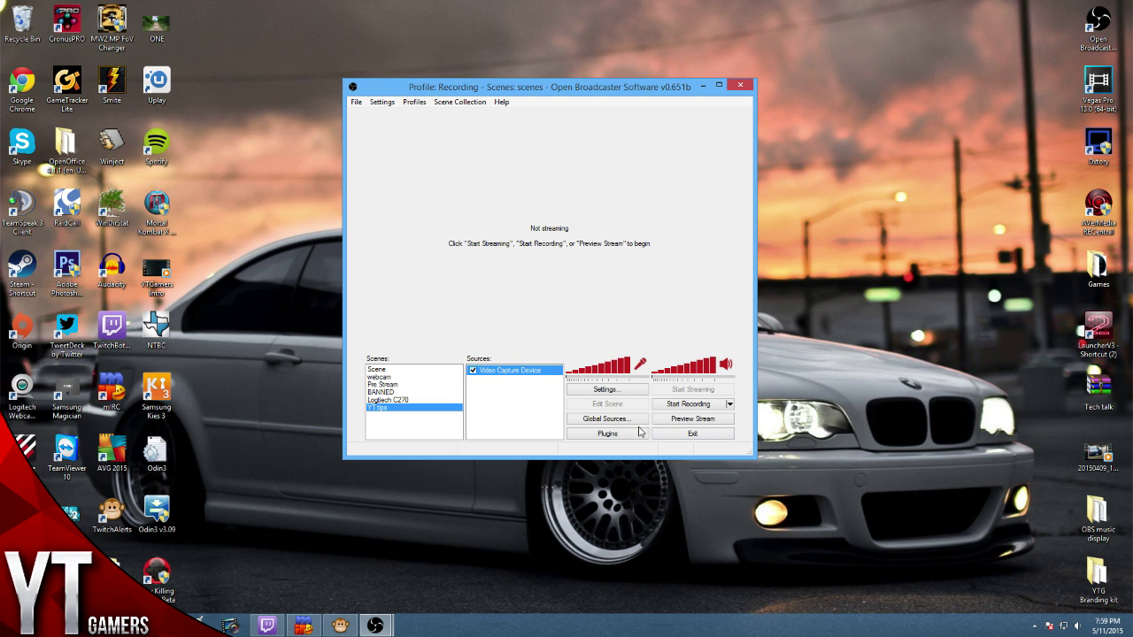
Start the preview to show the Xbox One home screen from the capture card.
left_click(666, 419)
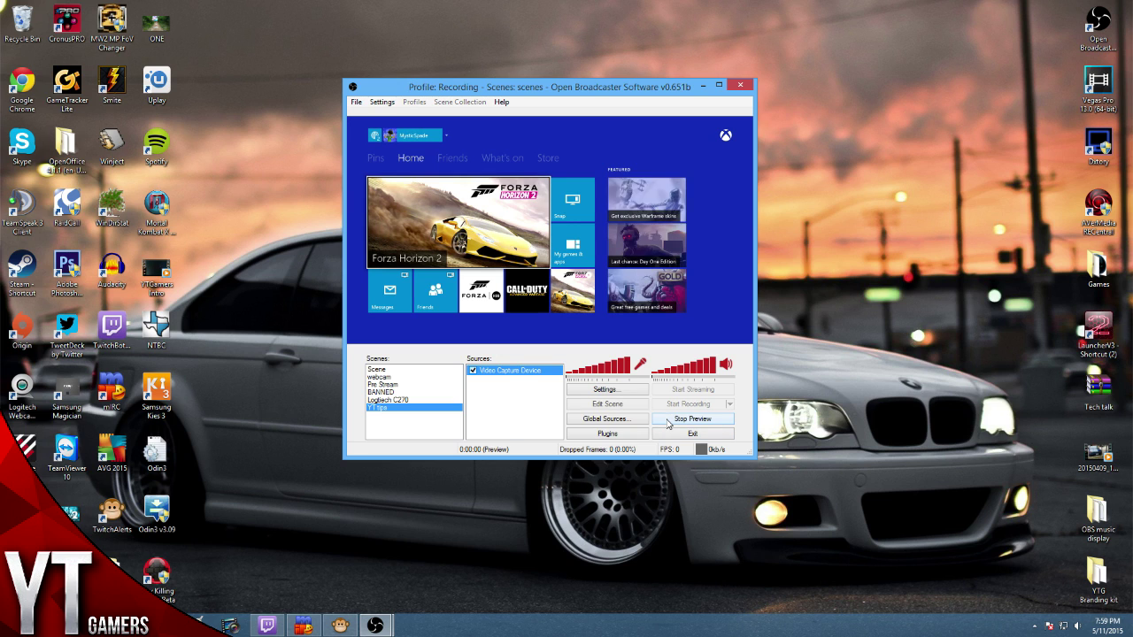
right_click(484, 408)
mouse_move(501, 423)
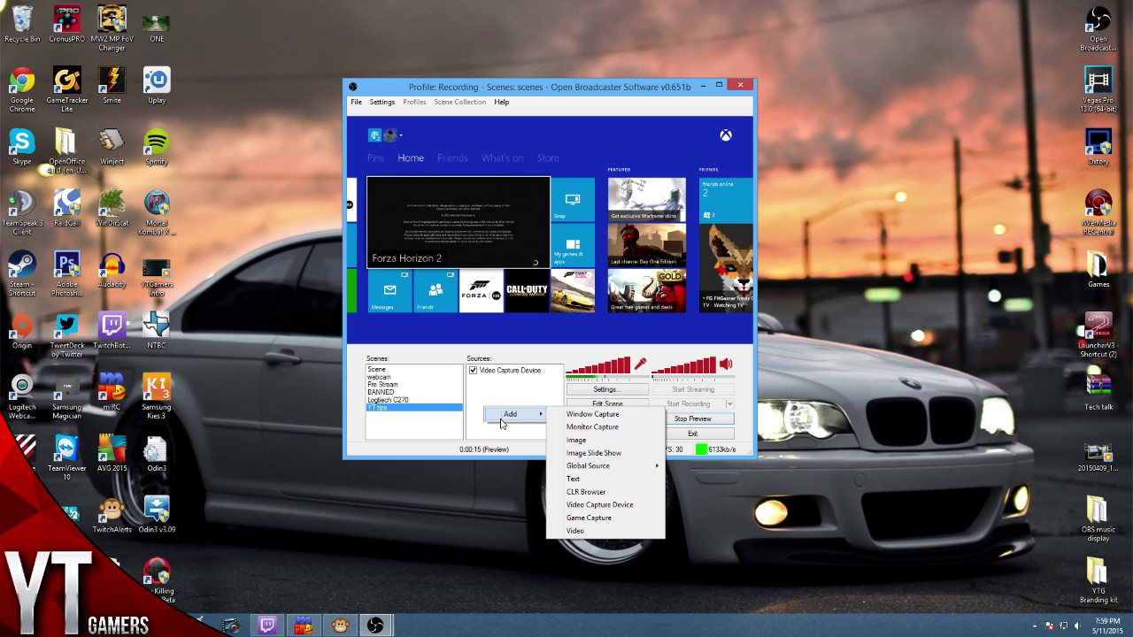
left_click(591, 507)
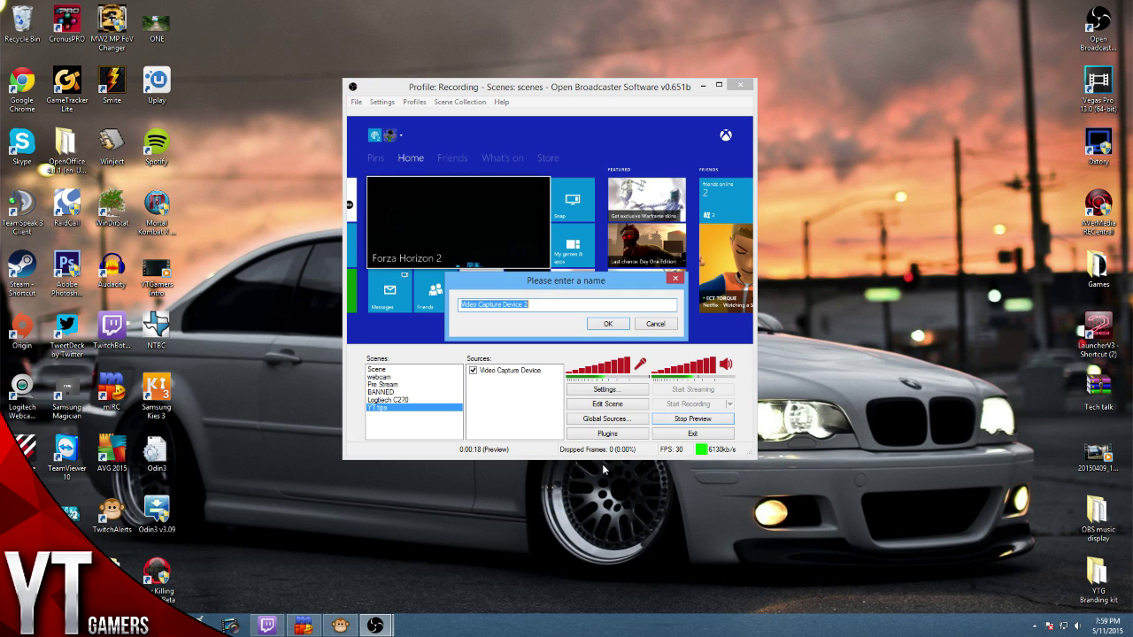
left_click(608, 325)
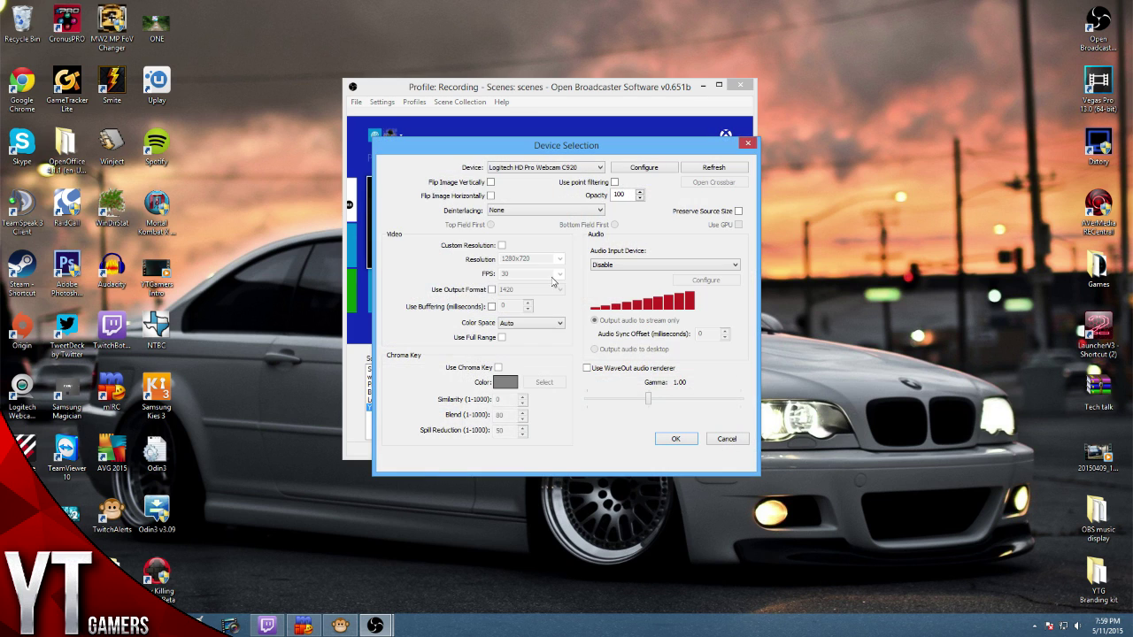
left_click(570, 168)
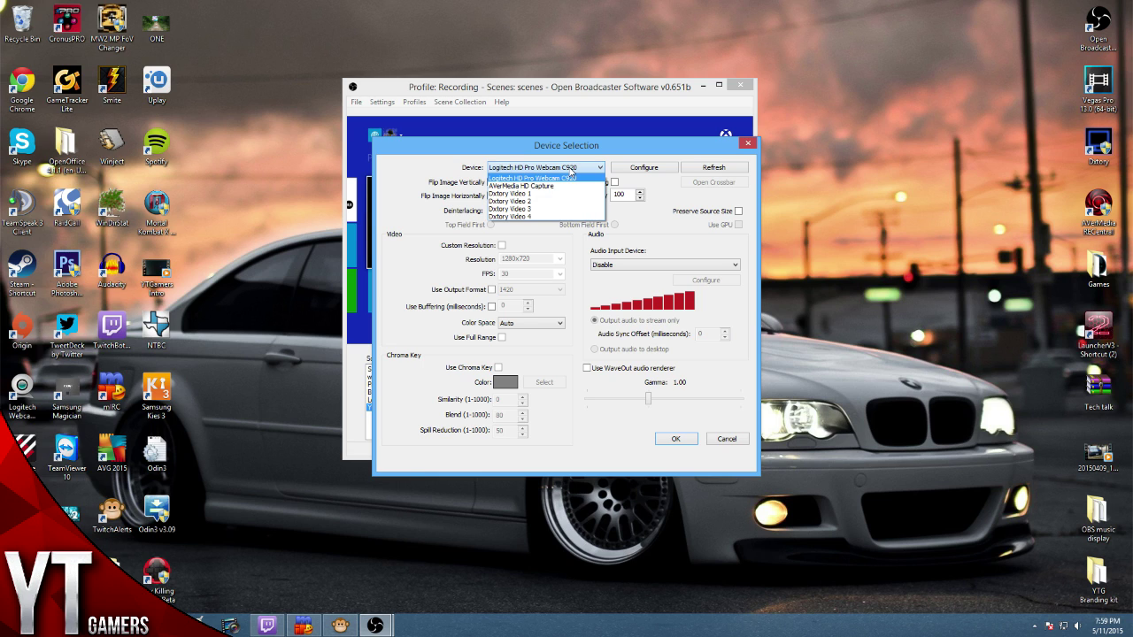
left_click(571, 174)
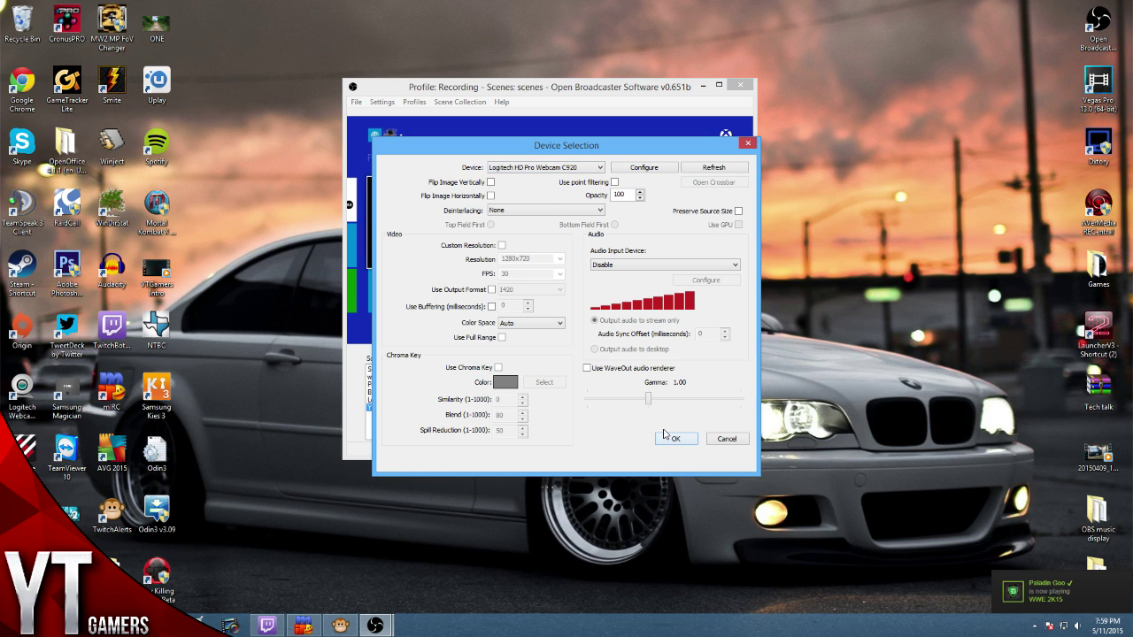
left_click(726, 439)
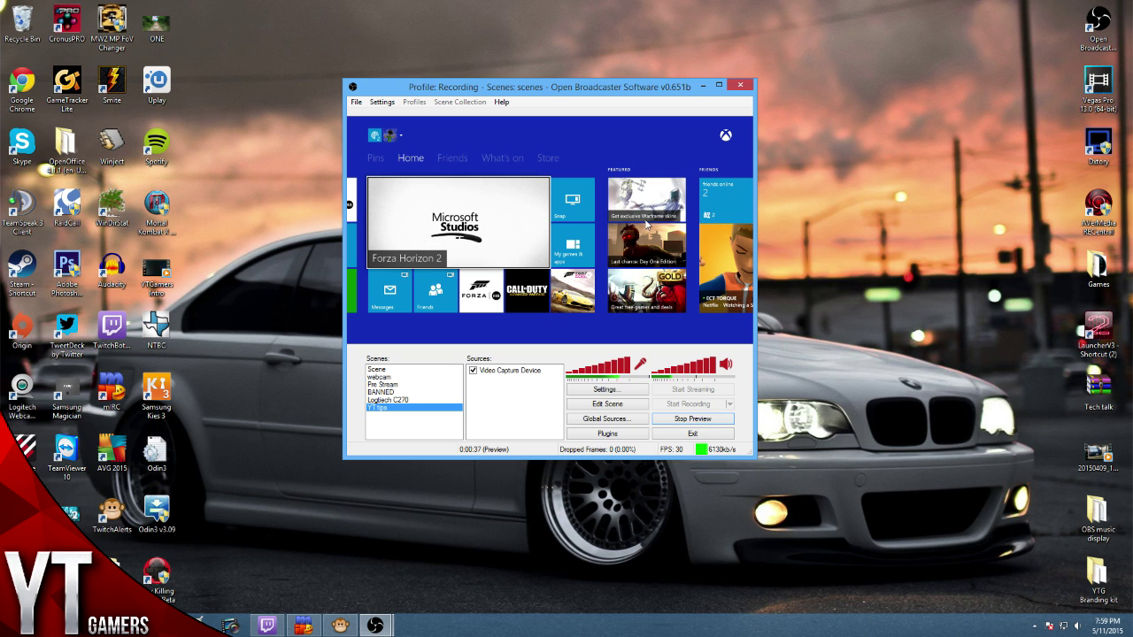
Enable scene editing, then manually shrink and center the Video Capture Device in the preview.
left_click(586, 406)
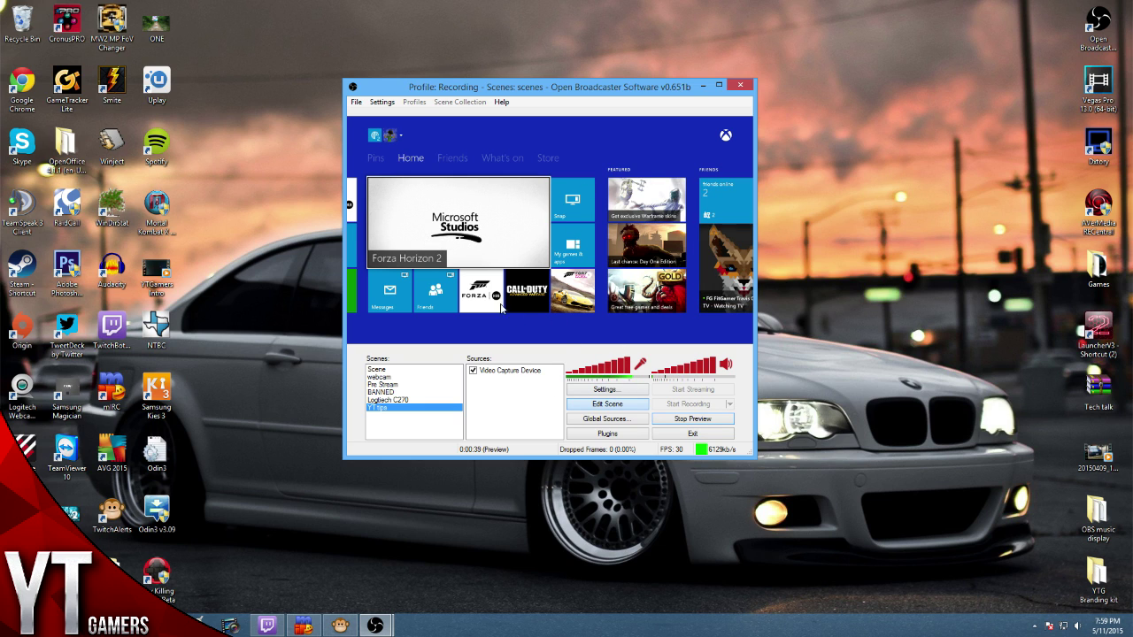
left_click(504, 371)
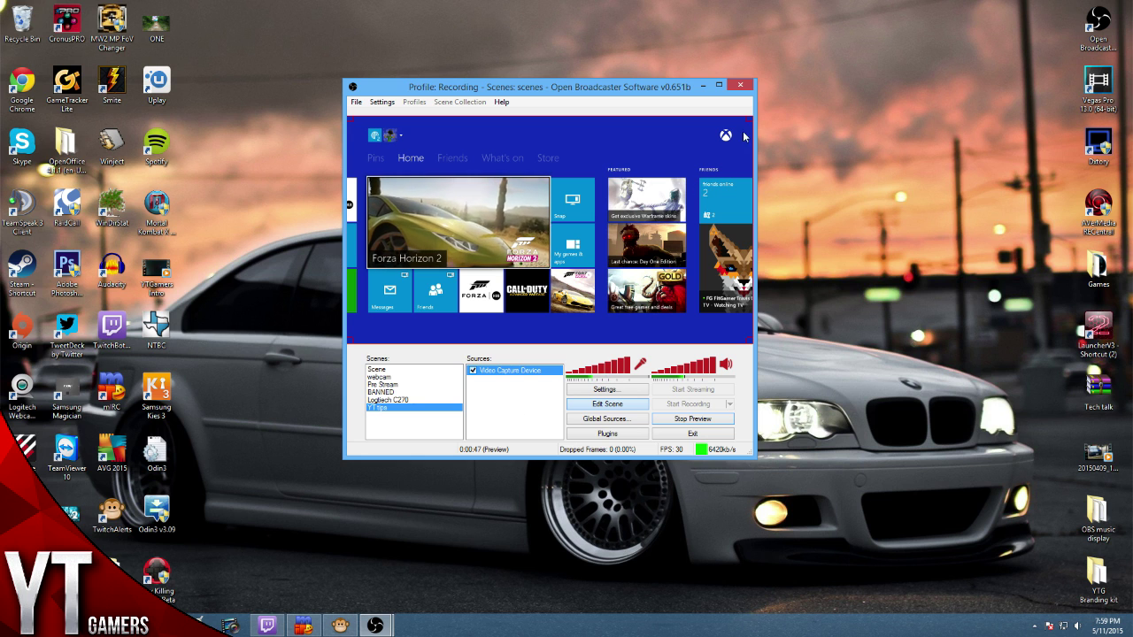
left_click_drag(751, 117, 602, 212)
left_click_drag(453, 267, 536, 221)
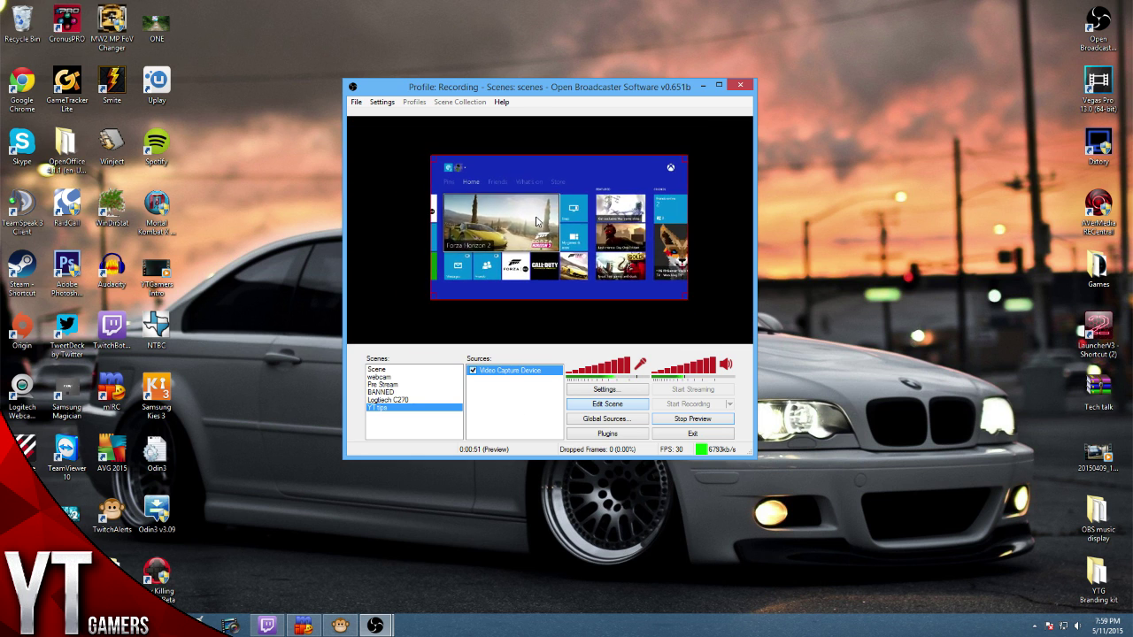
Apply Position/Size > Fit to screen so the Xbox capture fills the preview.
right_click(519, 372)
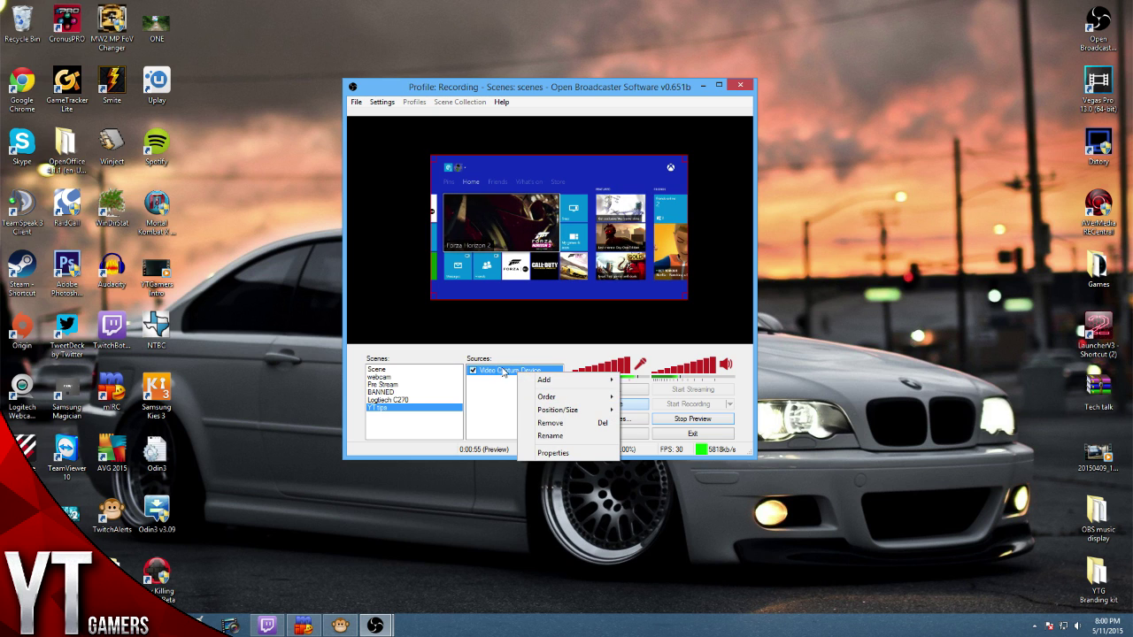
mouse_move(559, 409)
left_click(503, 373)
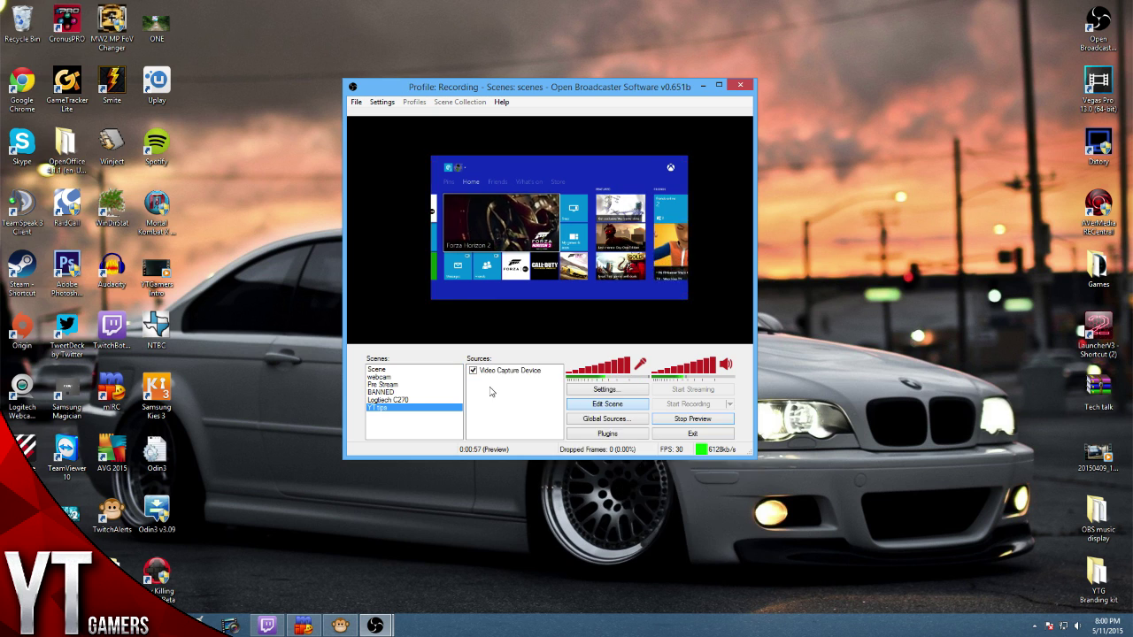
right_click(494, 373)
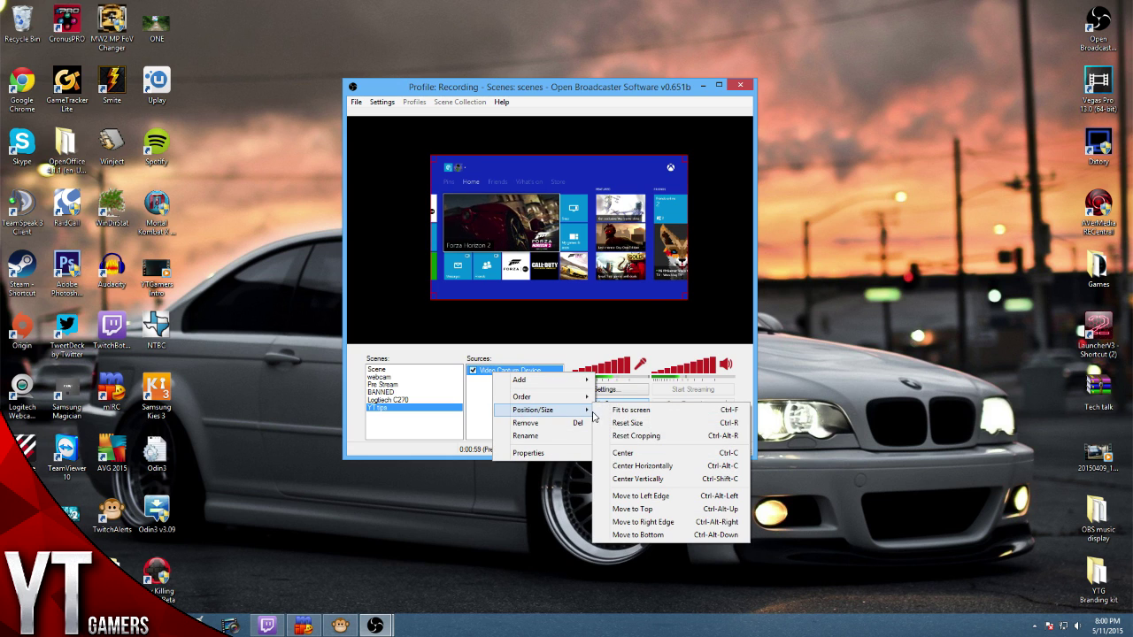
left_click(611, 411)
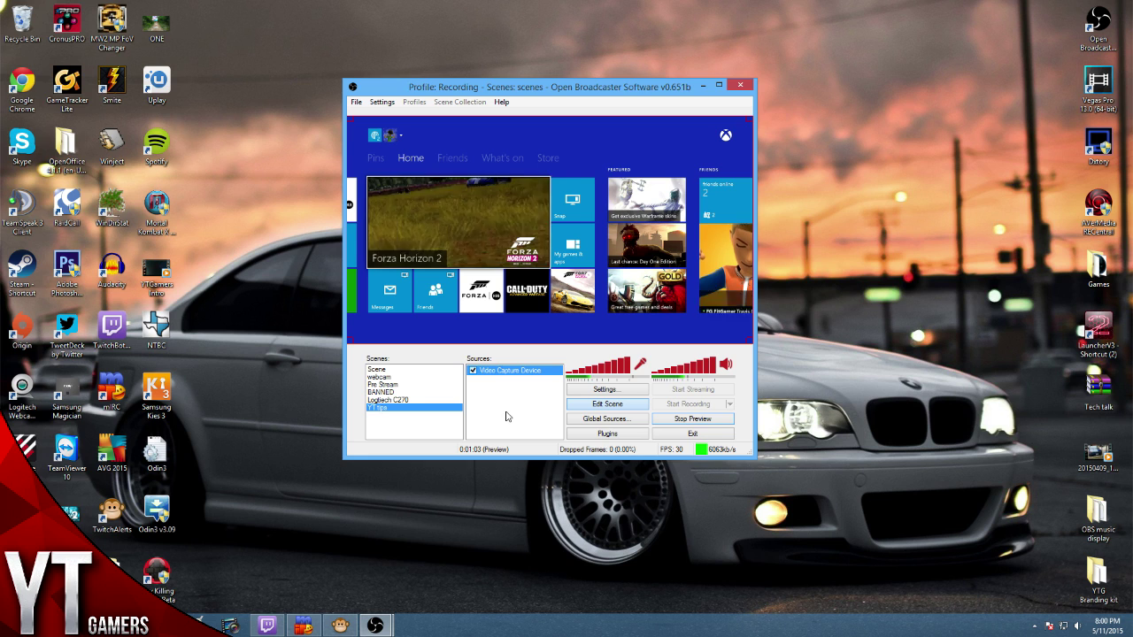
Add an Image source to the YT tips scene, keeping its default name.
right_click(506, 416)
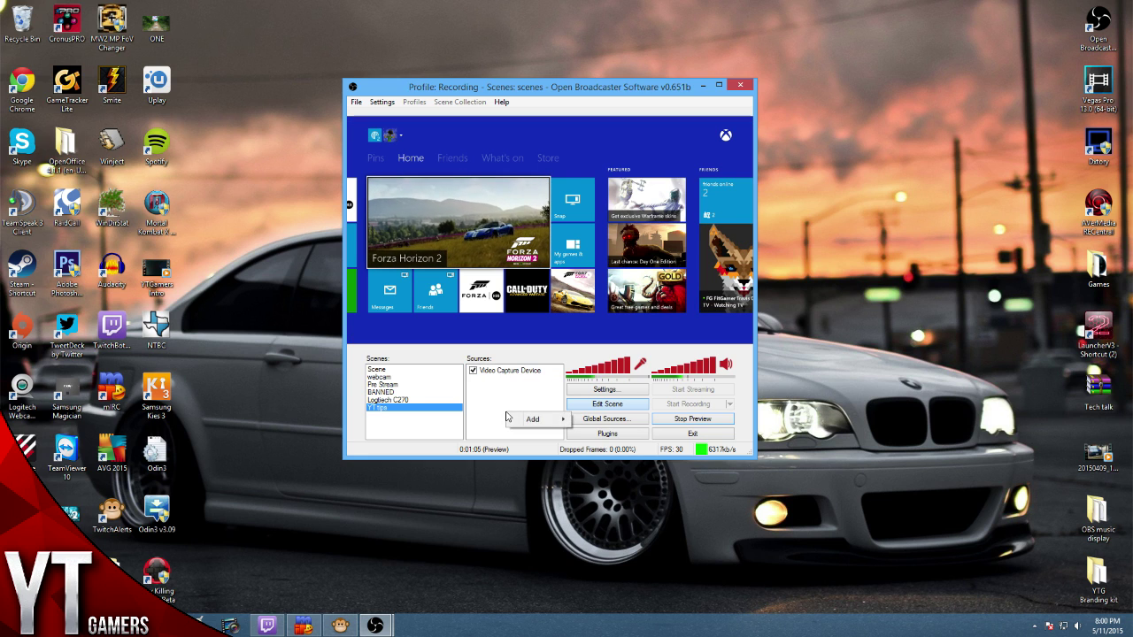
mouse_move(507, 424)
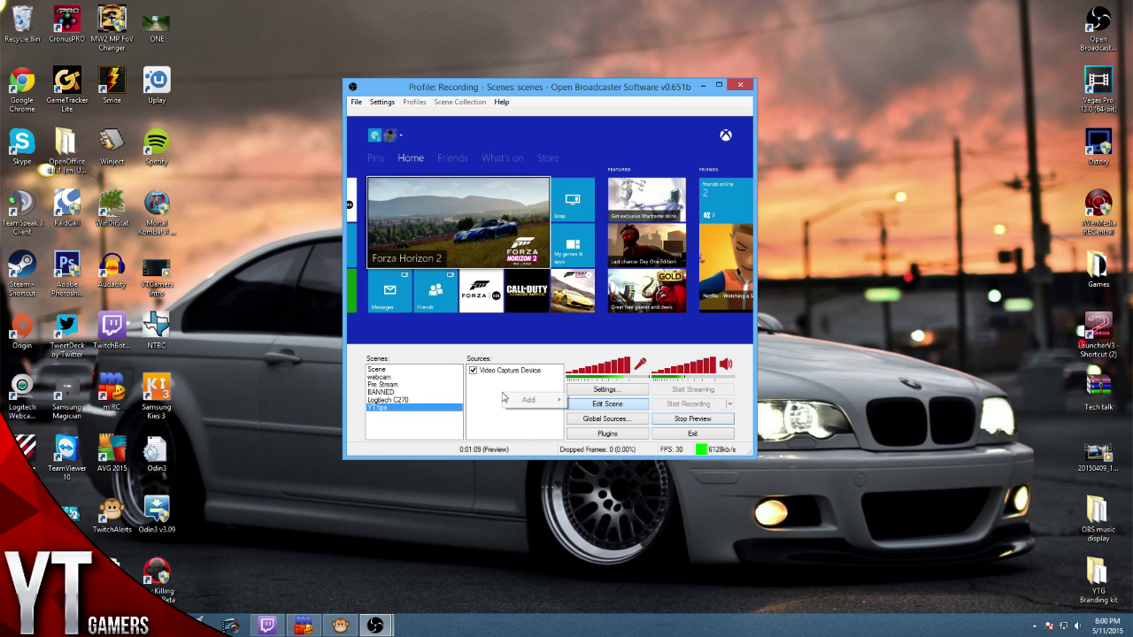
right_click(503, 393)
mouse_move(531, 400)
left_click(595, 427)
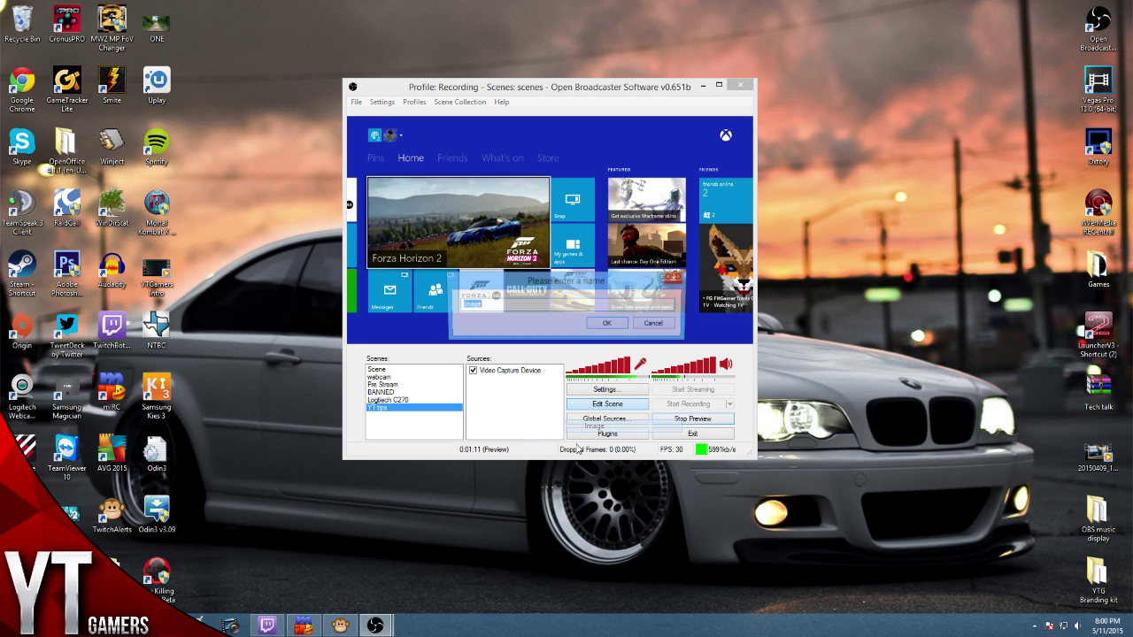
left_click(608, 324)
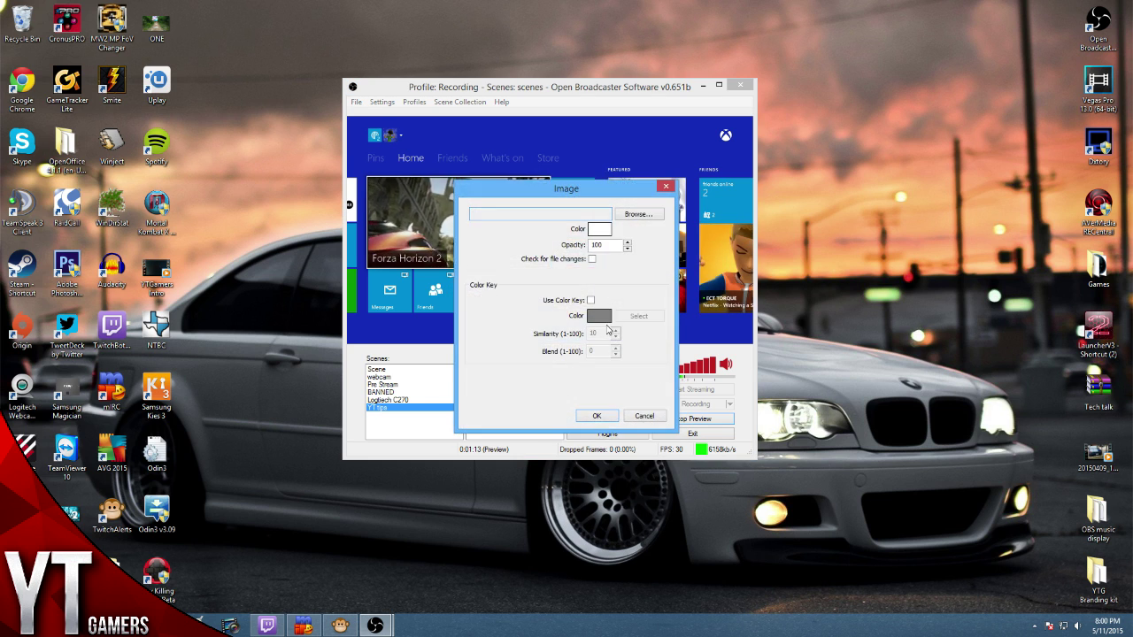
Choose the 'mystic without cam' picture from the Pictures folder as the image file.
left_click(639, 220)
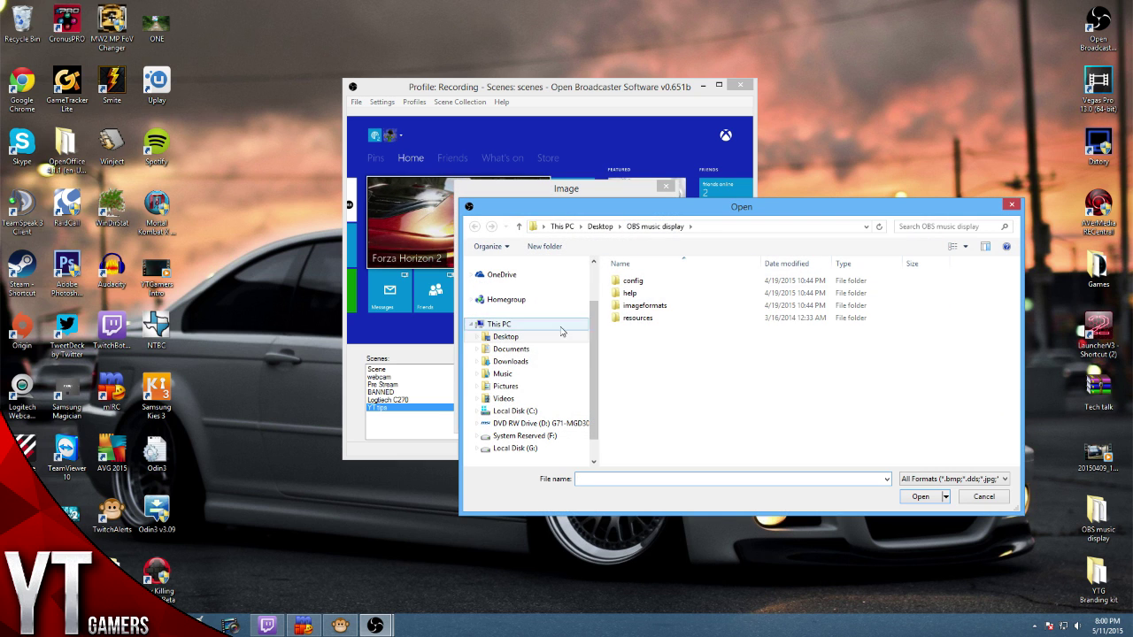
left_click(506, 386)
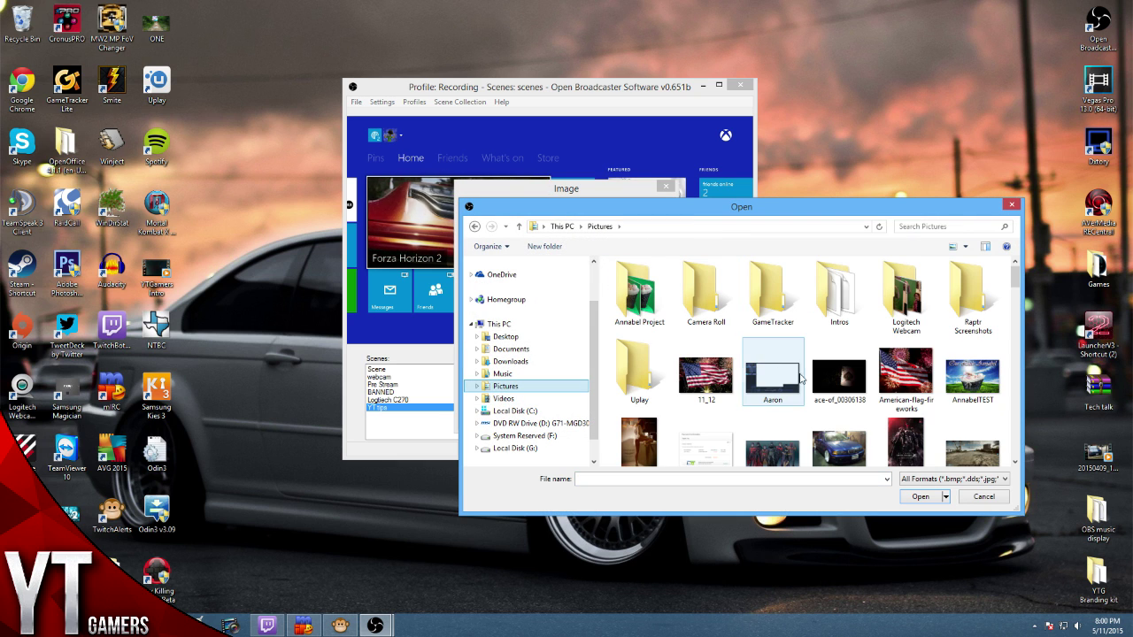
left_click(887, 379)
scroll(885, 376, "down", 3)
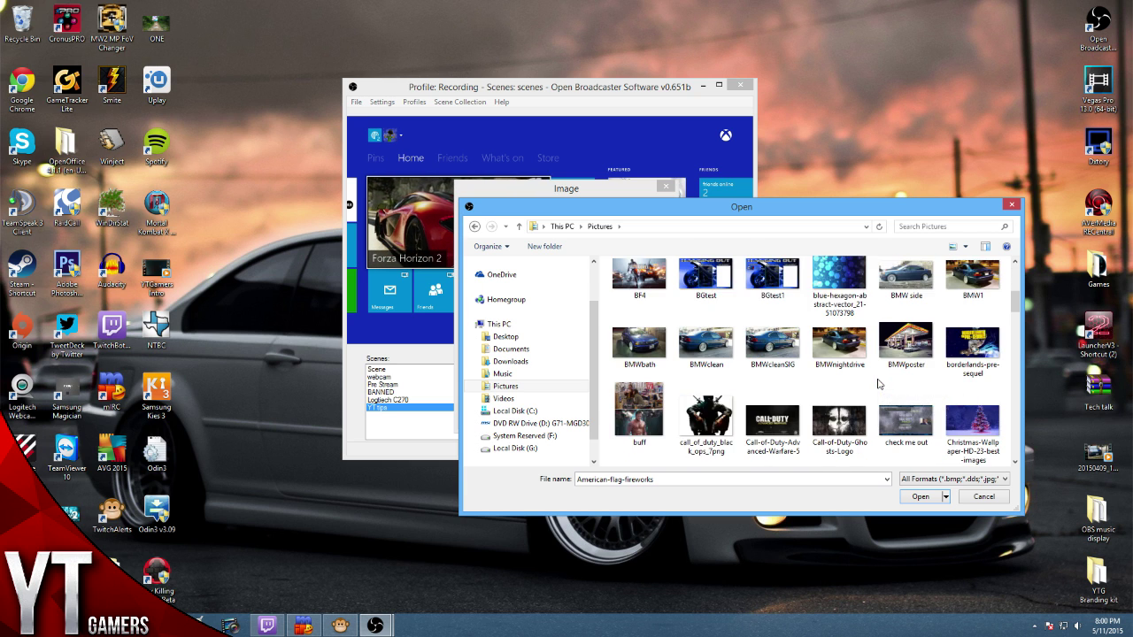
scroll(878, 383, "down", 2)
scroll(834, 382, "down", 2)
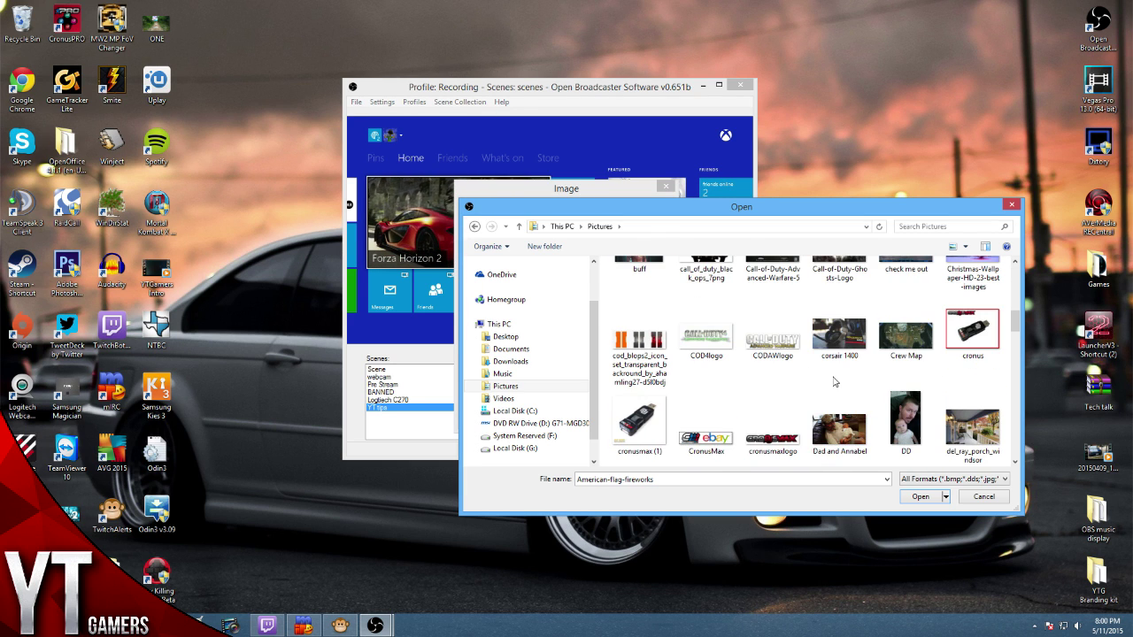
scroll(834, 381, "down", 2)
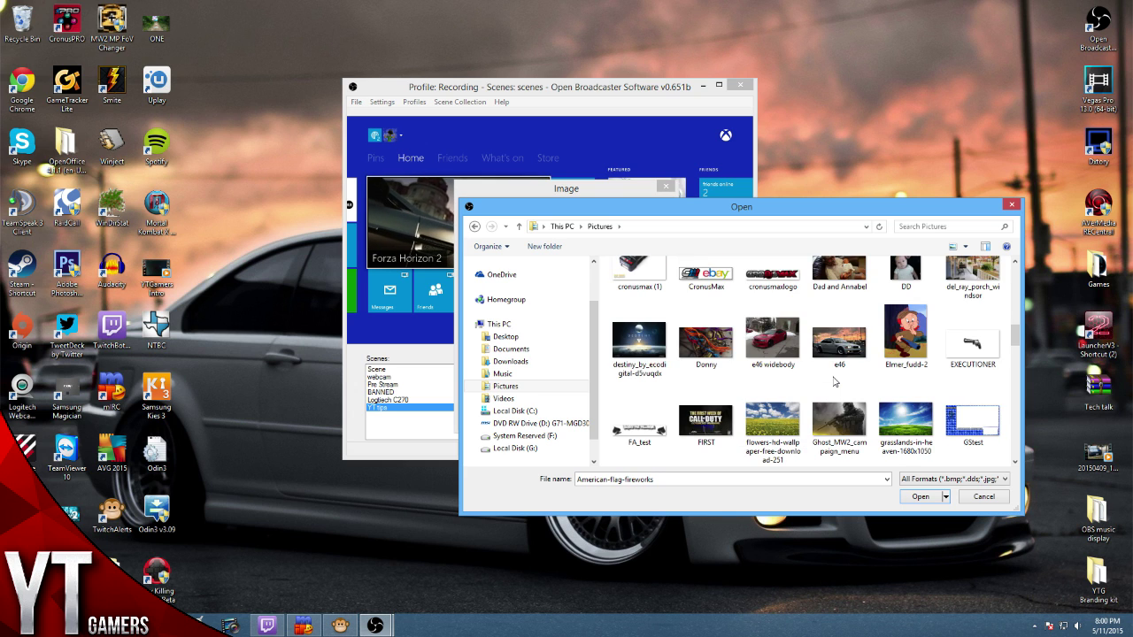
scroll(833, 381, "down", 3)
scroll(834, 381, "down", 3)
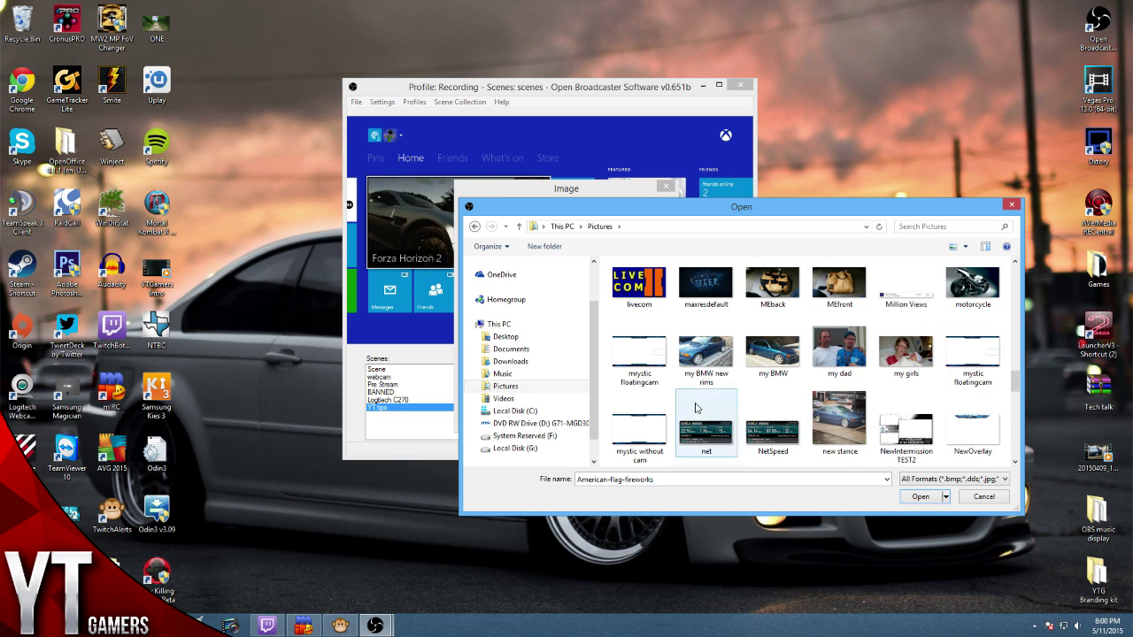
left_click(639, 430)
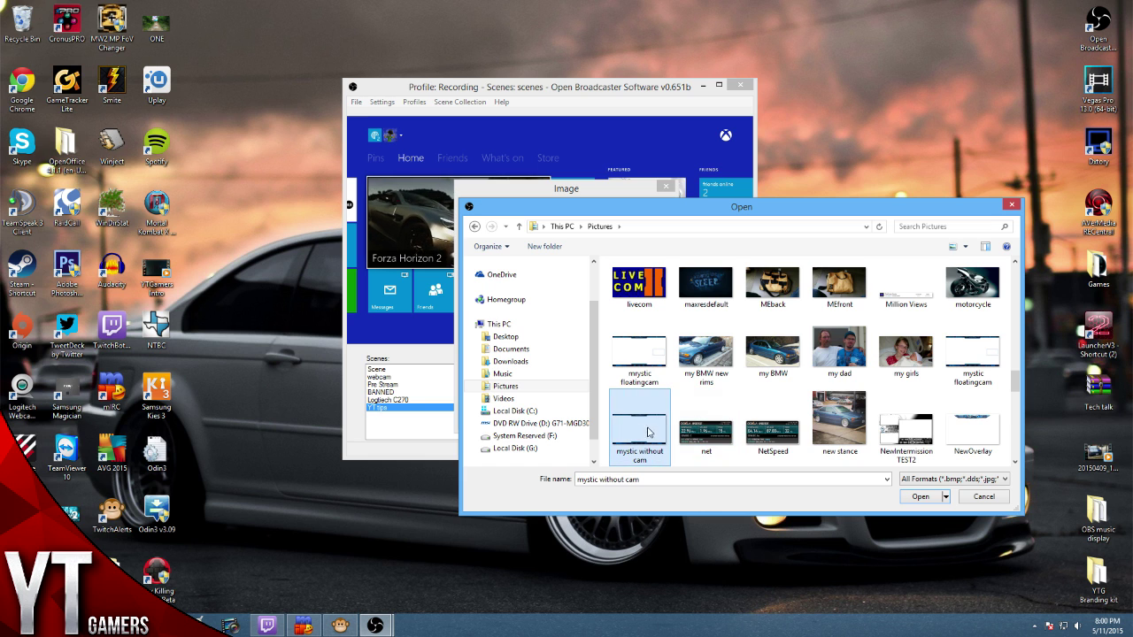
left_click(918, 498)
Confirm the Image source and fit the mystic overlay to screen.
left_click(610, 418)
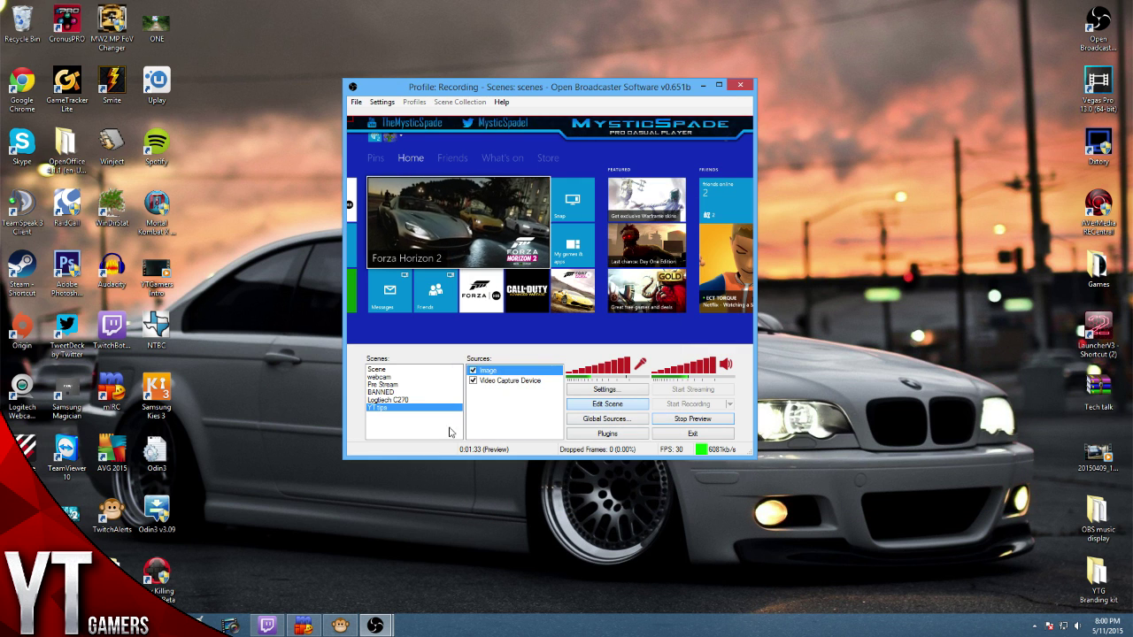
right_click(507, 373)
mouse_move(576, 407)
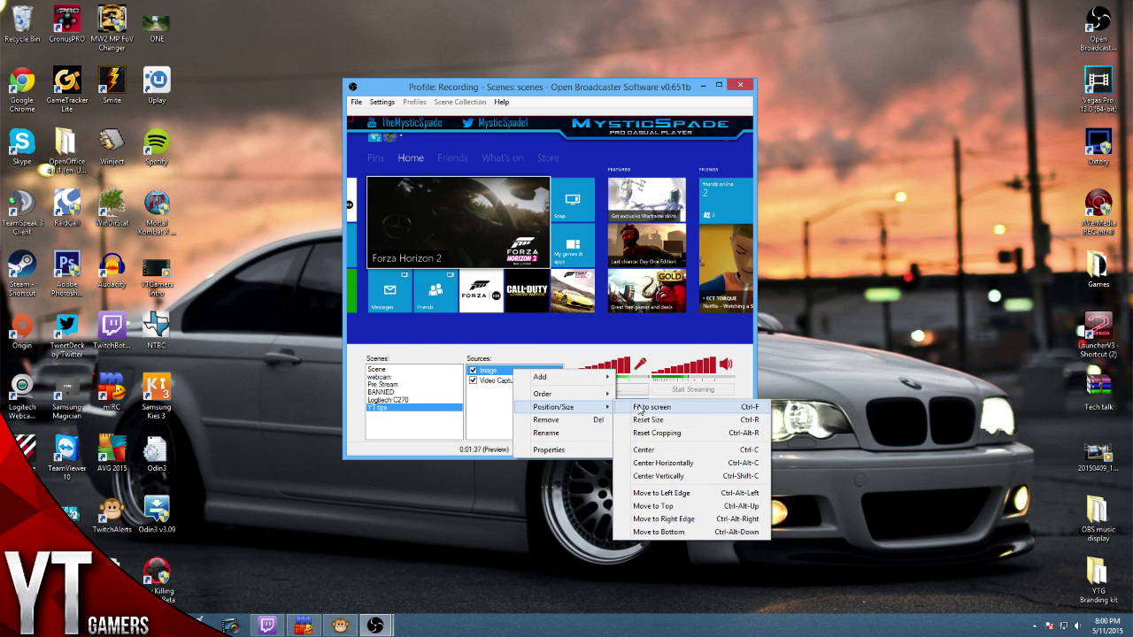
left_click(641, 409)
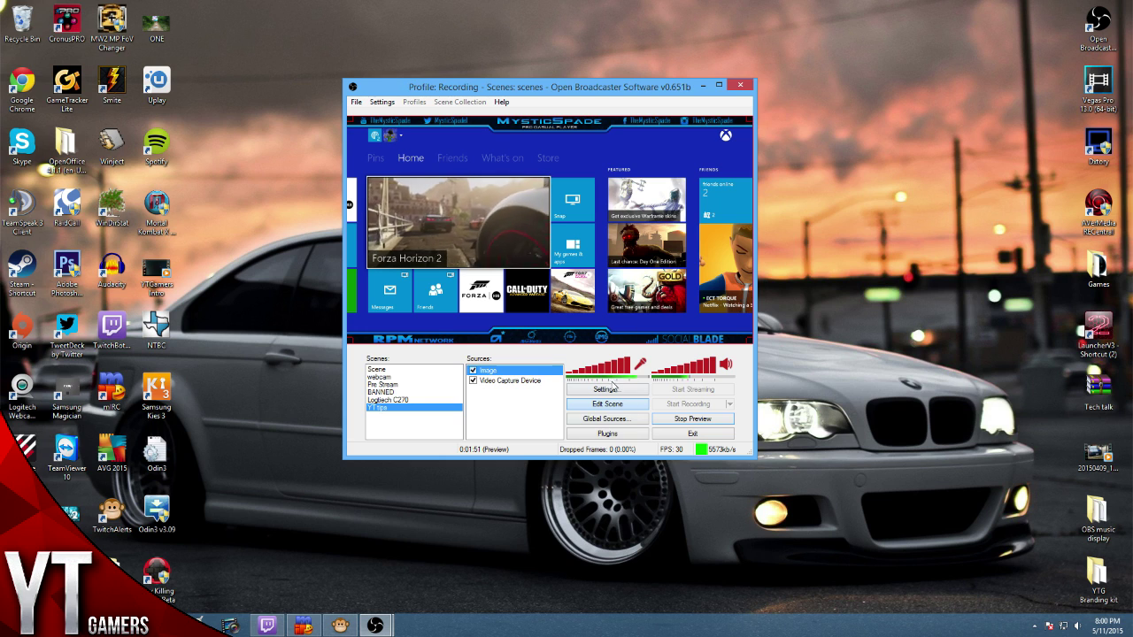
Stop the preview and open Settings with the Recording profile selected.
left_click(692, 419)
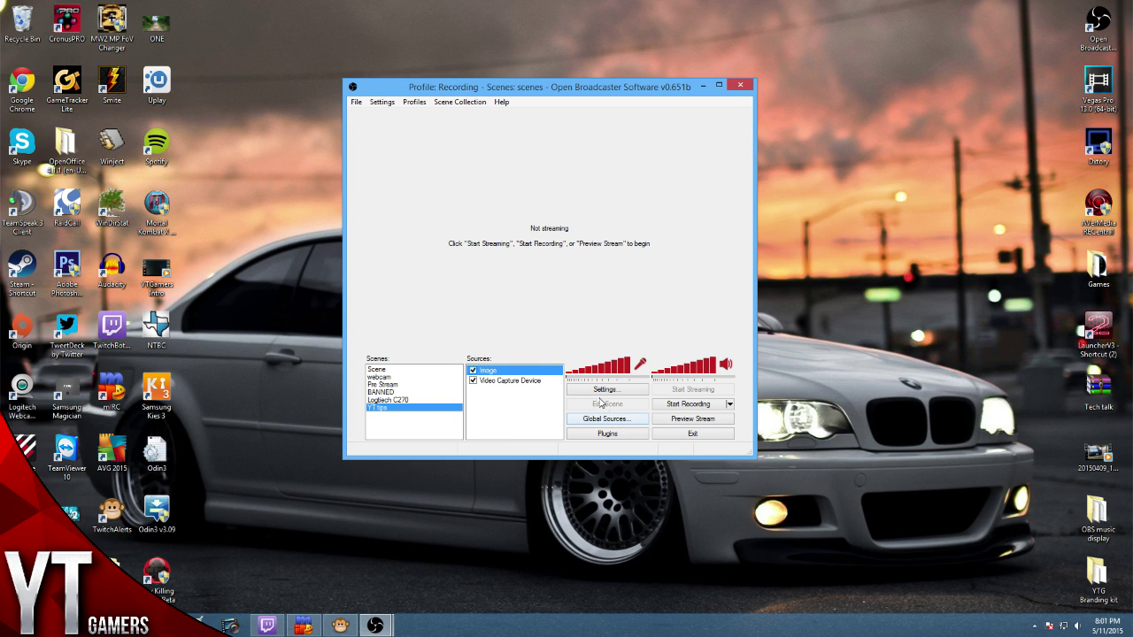
left_click(570, 392)
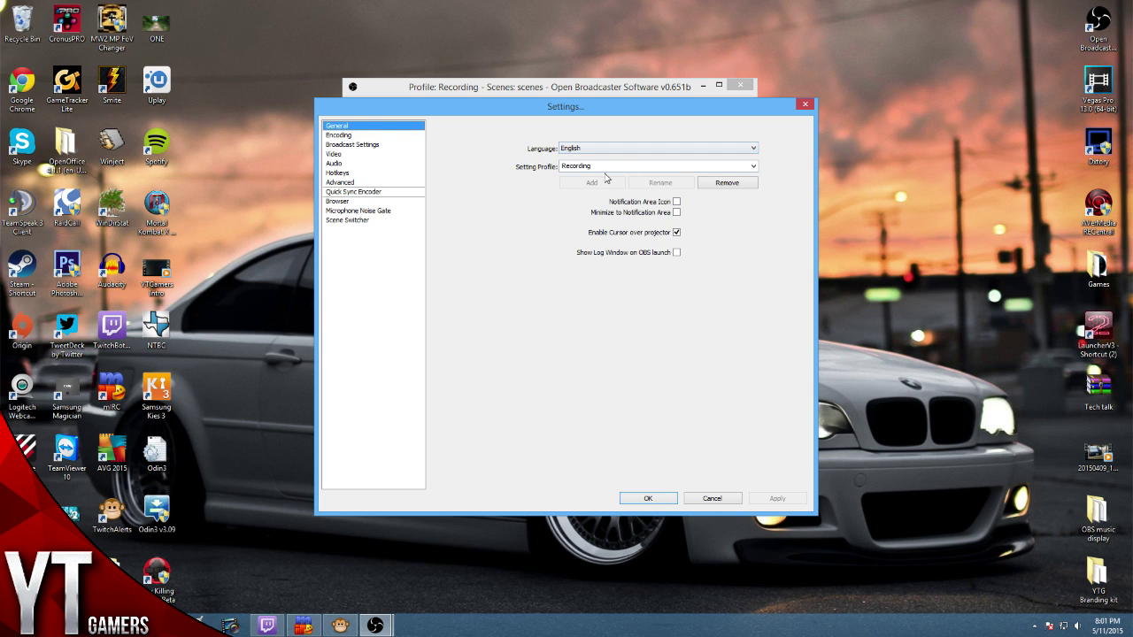
double_click(612, 165)
Show Encoding settings, toggling Use CBR off and on with Quality Balance left at 10.
left_click(374, 135)
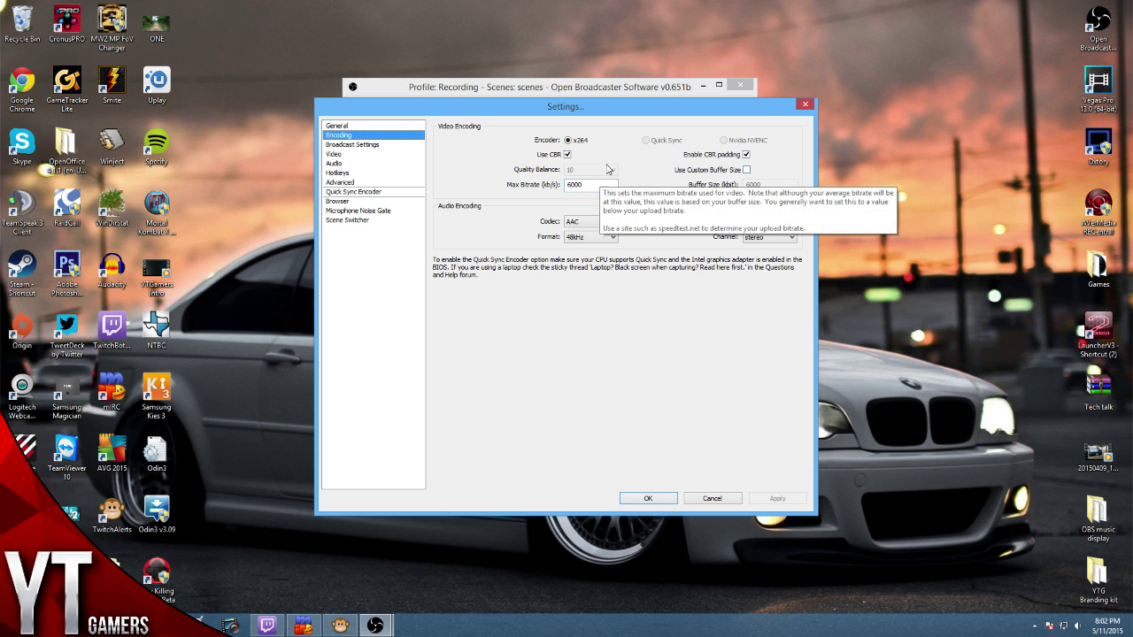
left_click(567, 154)
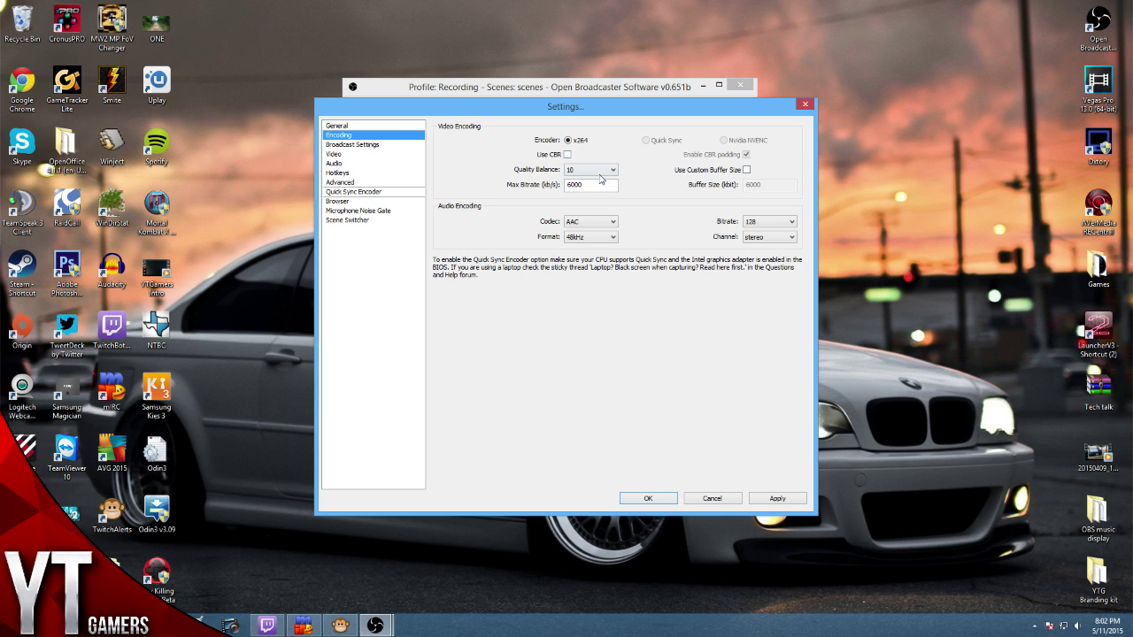
left_click(599, 170)
left_click(600, 171)
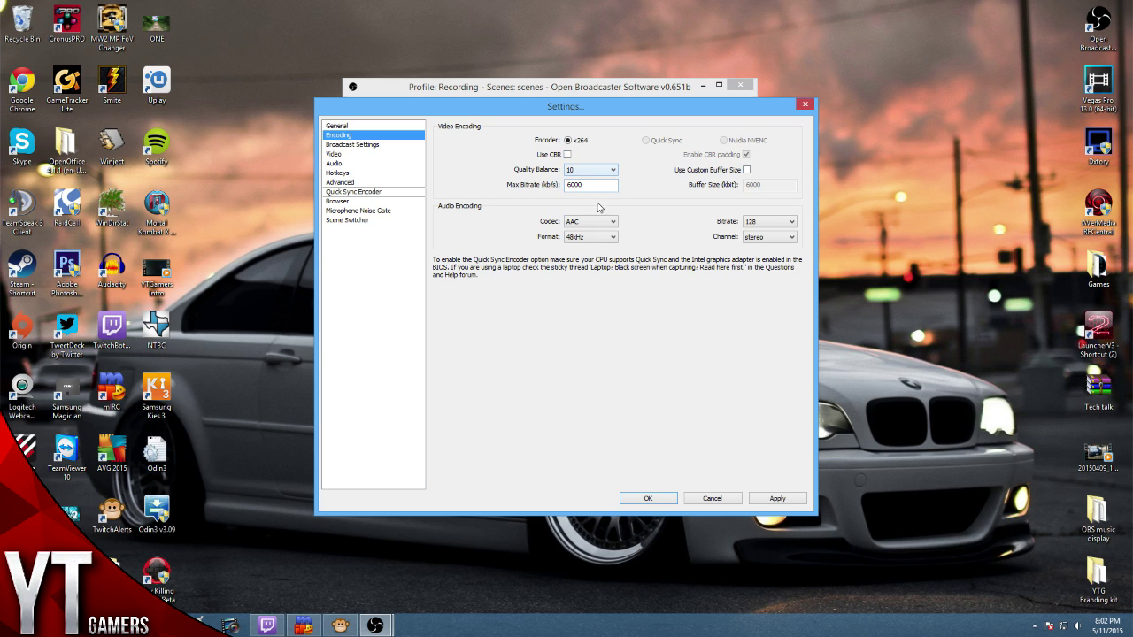
left_click(567, 155)
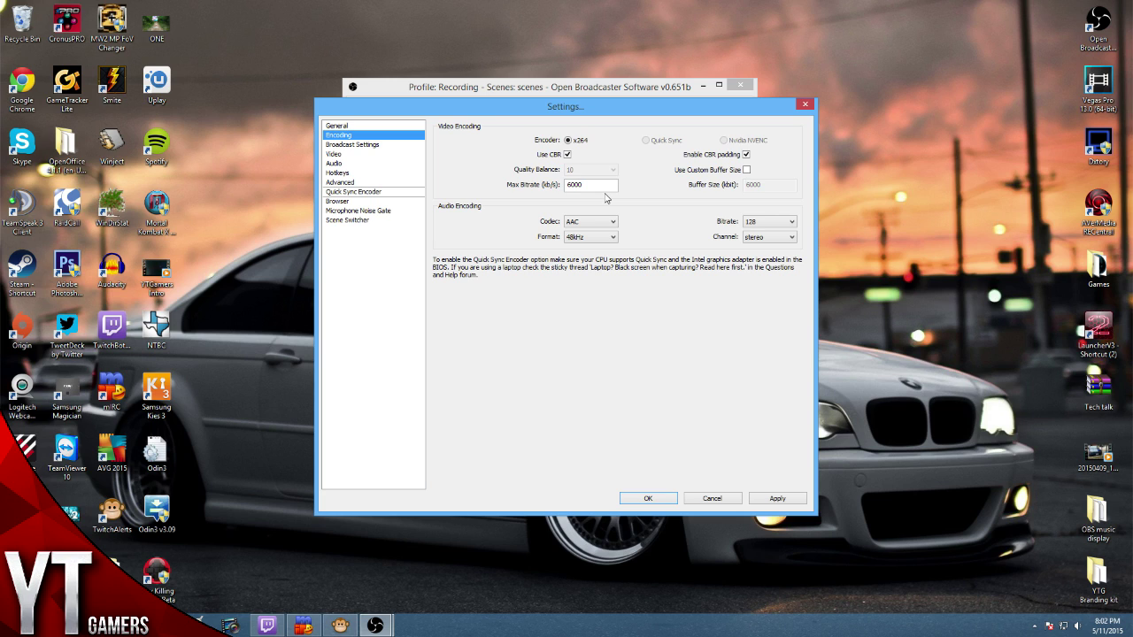
Replace the Max Bitrate value with 2500 kb/s.
double_click(610, 187)
left_click(610, 187)
left_click_drag(610, 187, 480, 192)
type("2500")
Decline applying changes, keep File Output Only mode, cancel Settings, and show the saved profiles list.
left_click(358, 146)
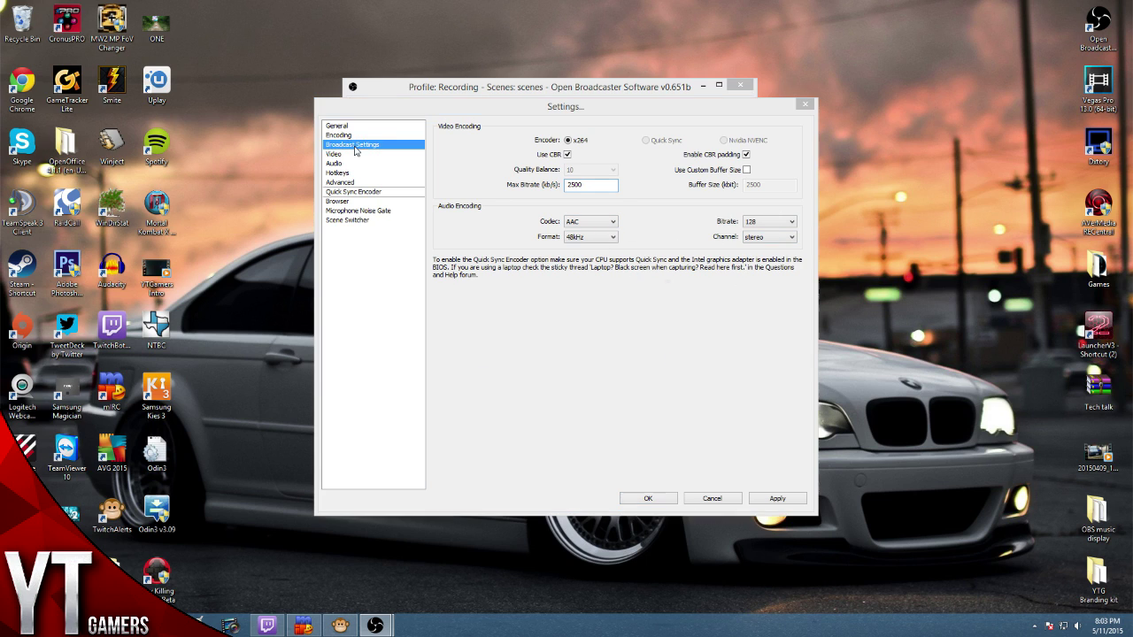
left_click(581, 352)
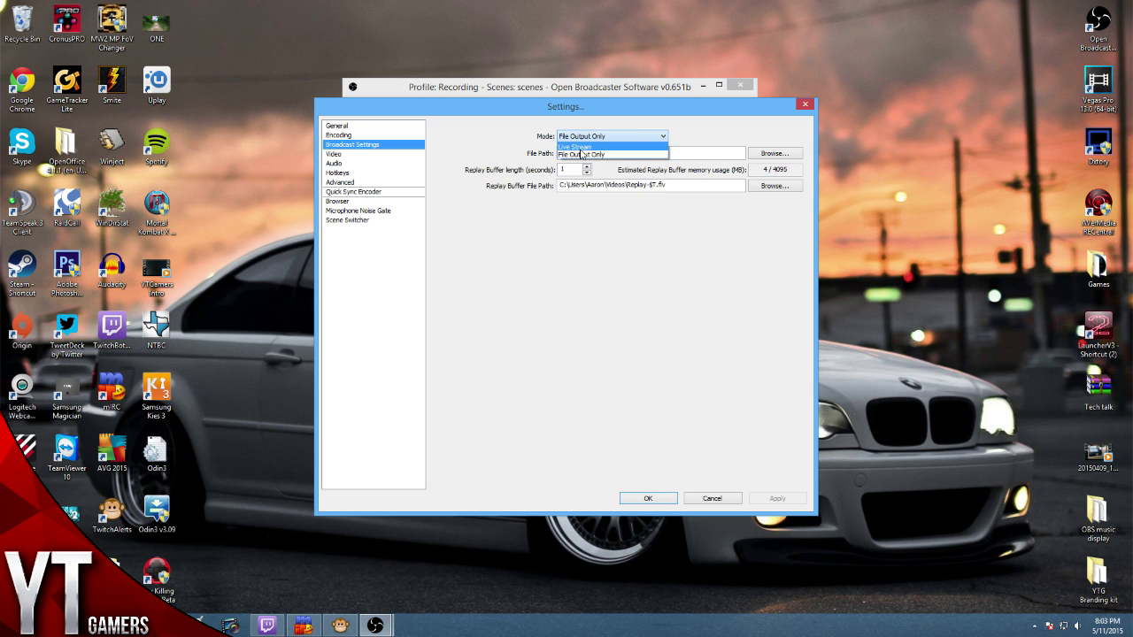
left_click(732, 133)
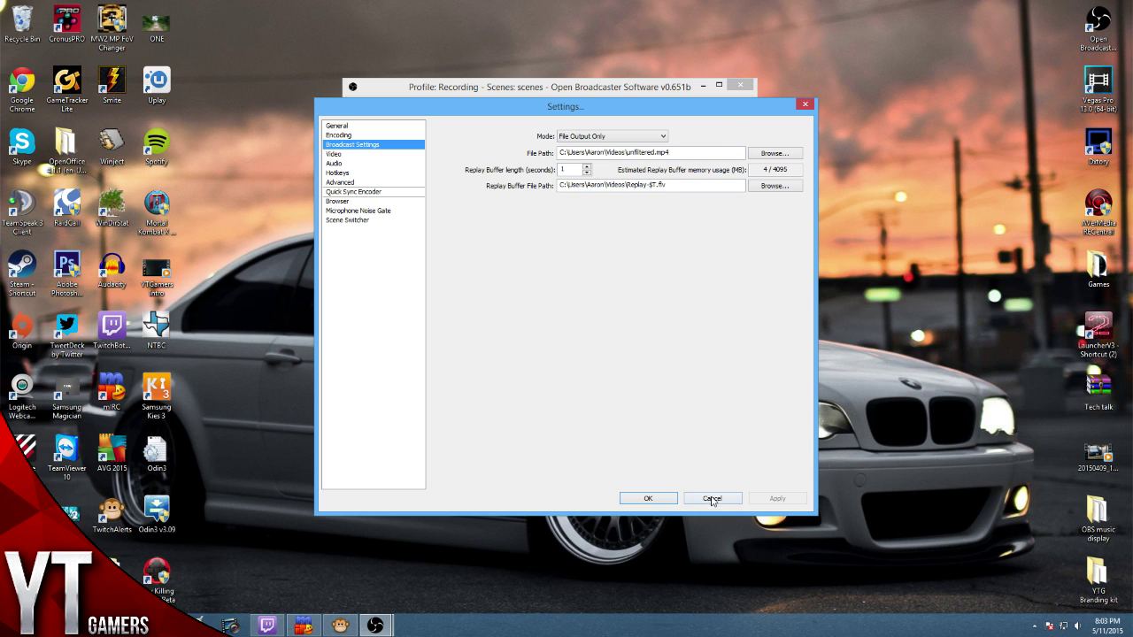
left_click(713, 498)
left_click(414, 103)
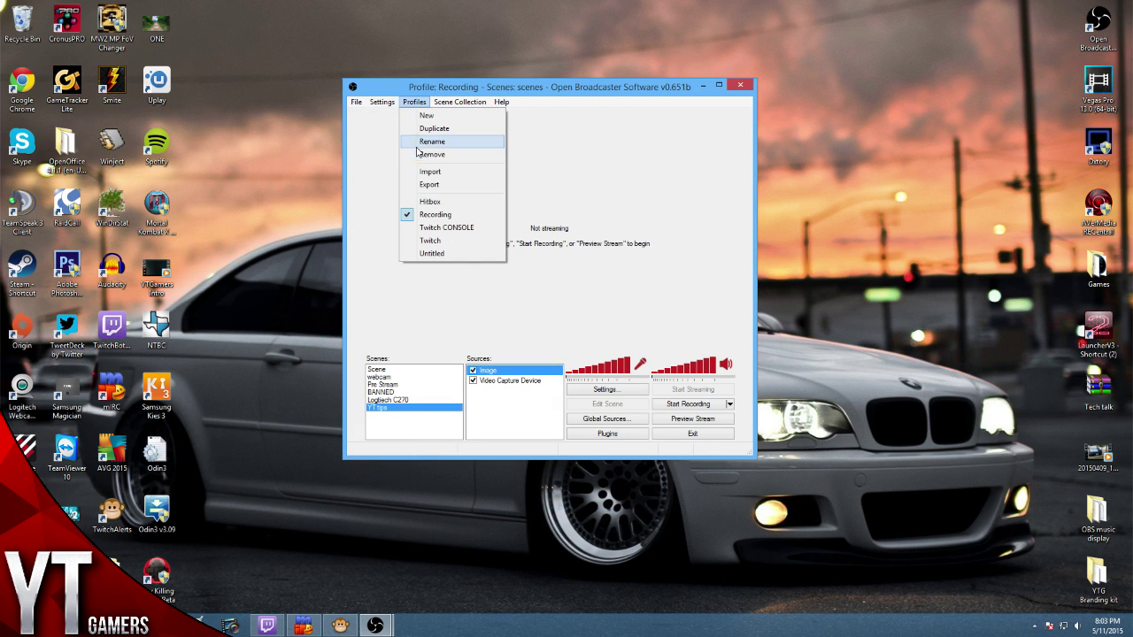
Switch to the Twitch profile and confirm its broadcast settings use Live Stream mode with the Twitch service.
left_click(432, 241)
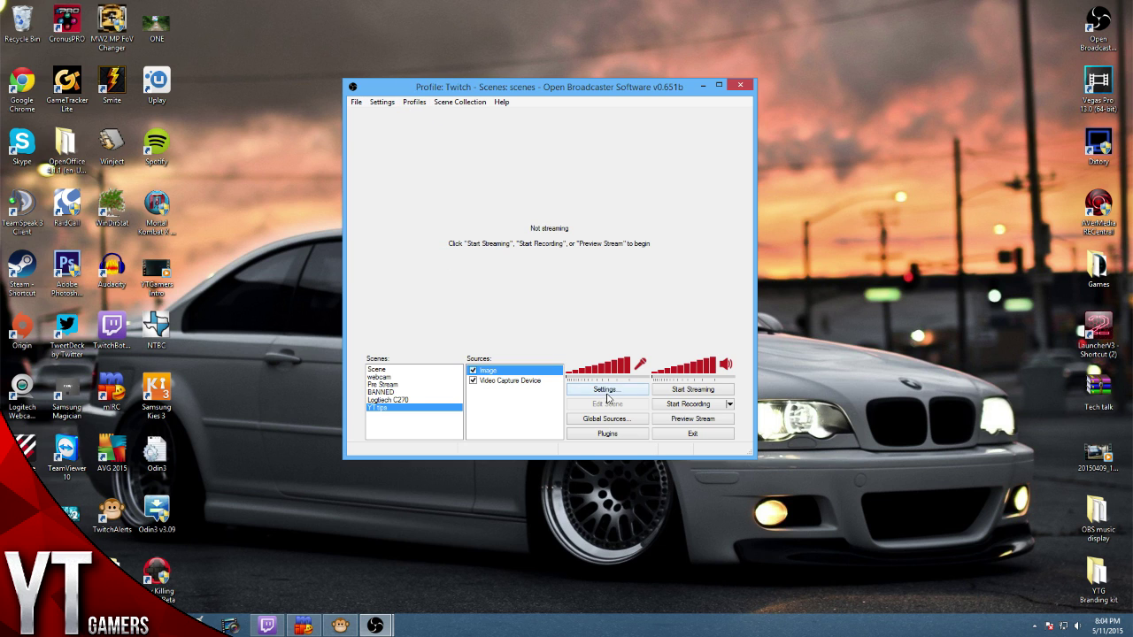
left_click(607, 390)
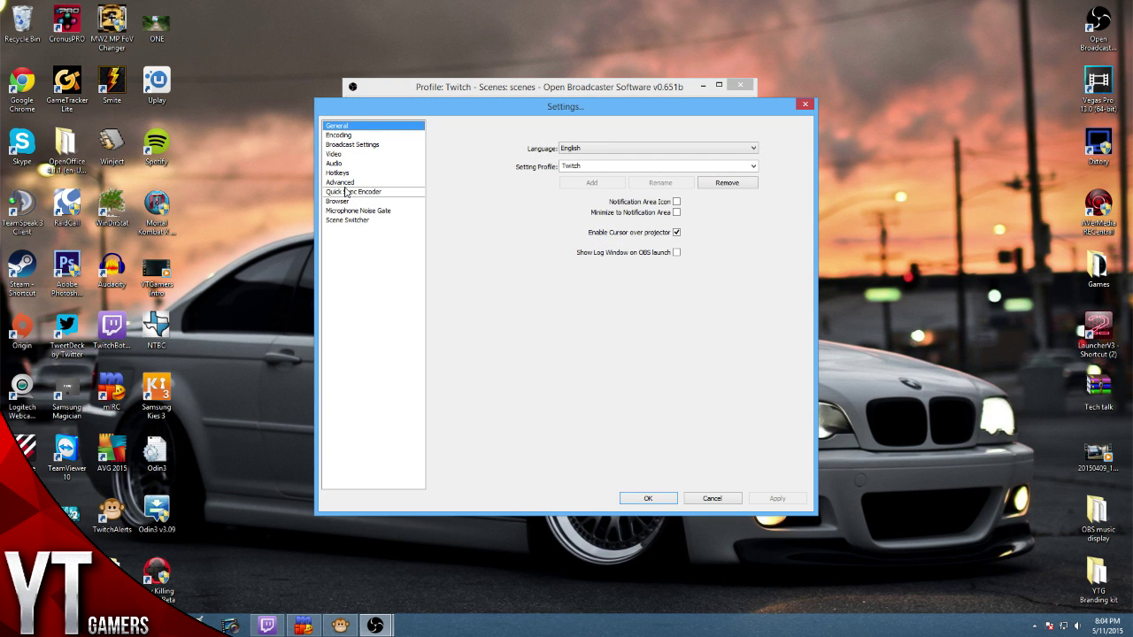
left_click(345, 147)
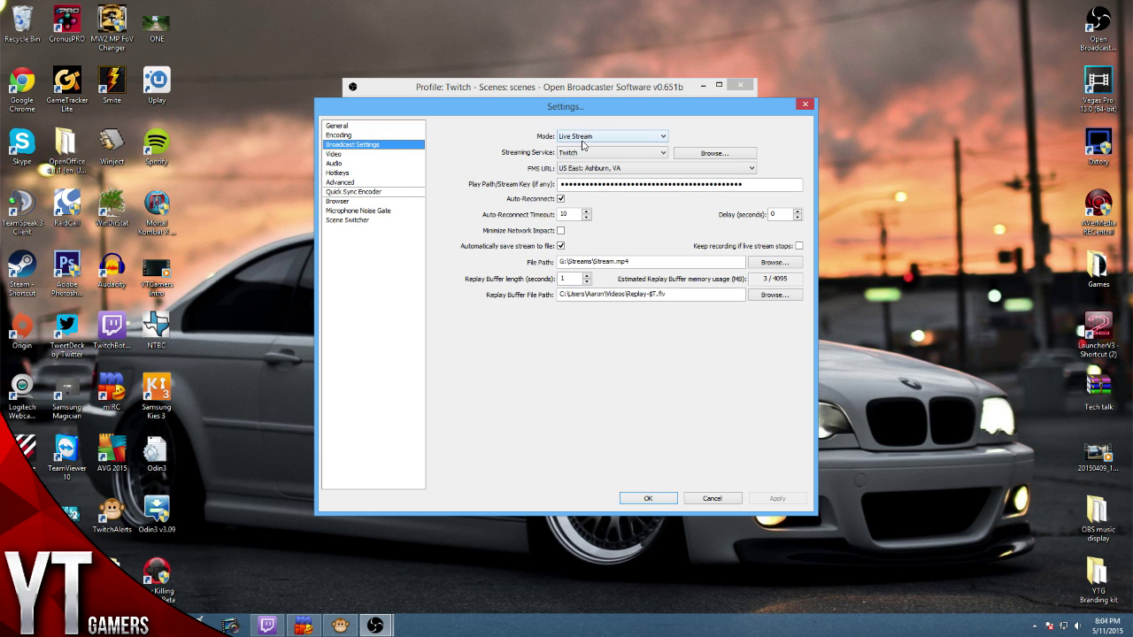
left_click(612, 138)
left_click(612, 140)
left_click(596, 155)
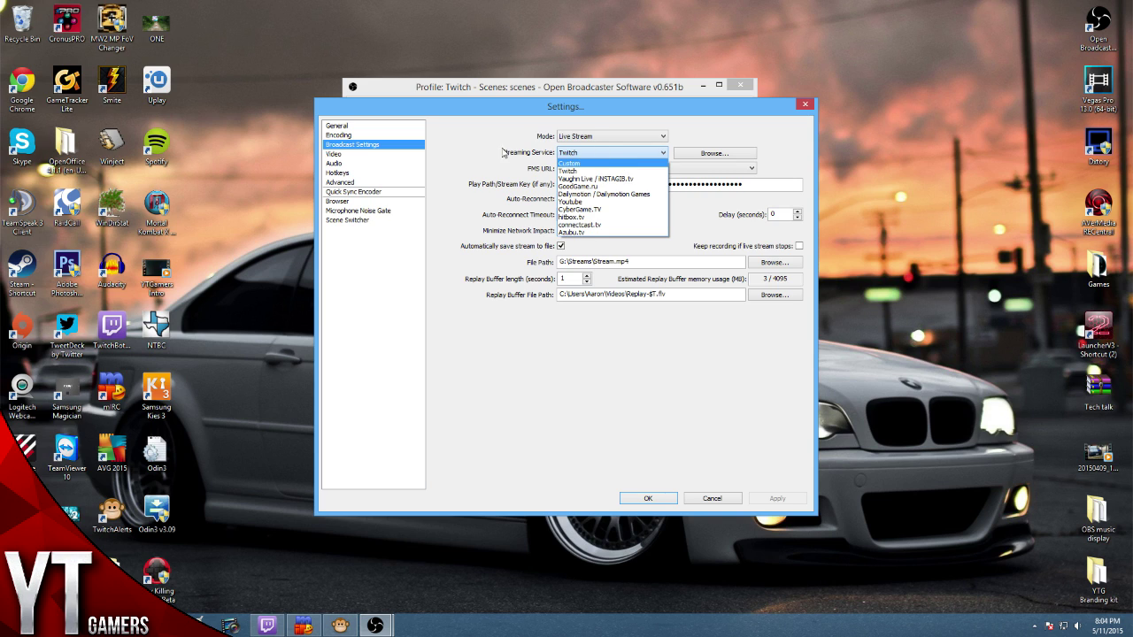
left_click(483, 151)
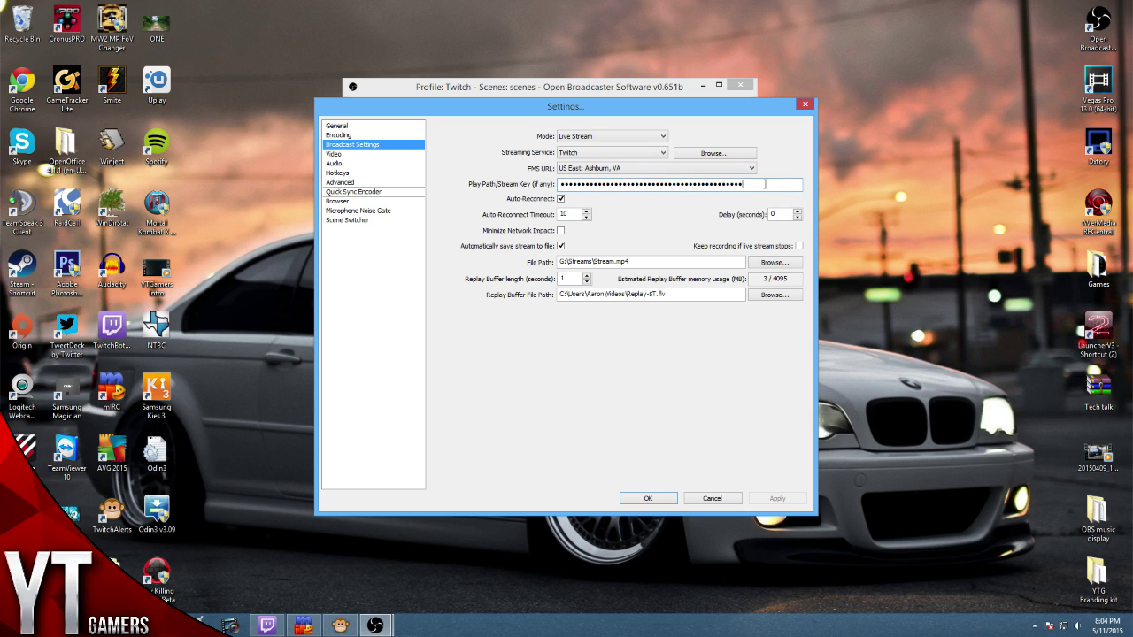
Select the stream key entry, then bring up the twitch.tv browser window.
double_click(761, 183)
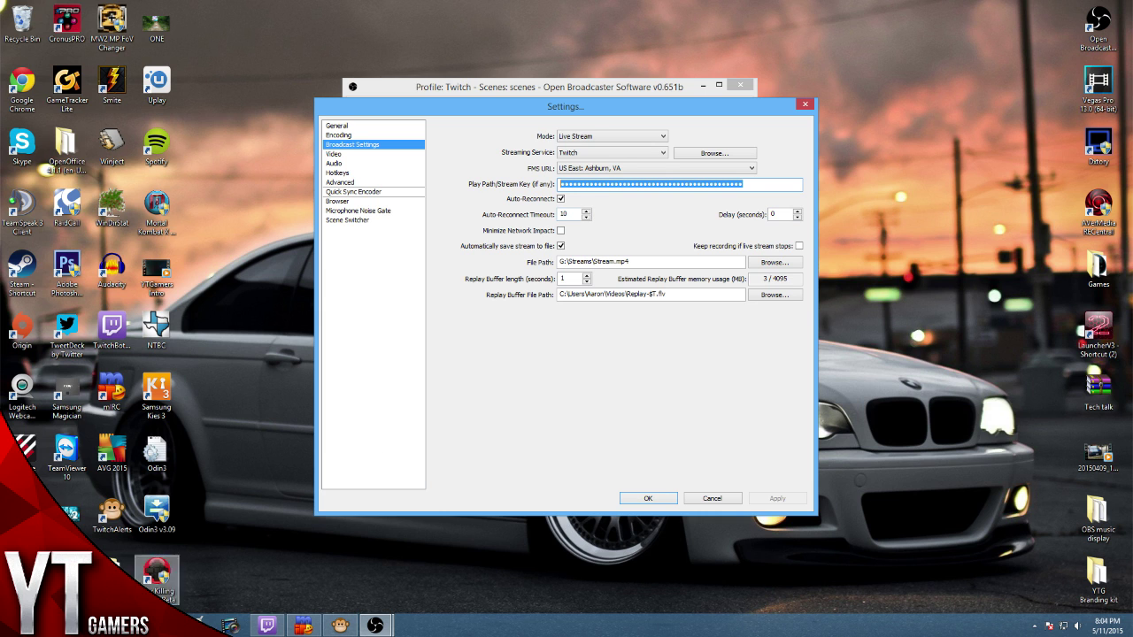
left_click(158, 624)
left_click(205, 564)
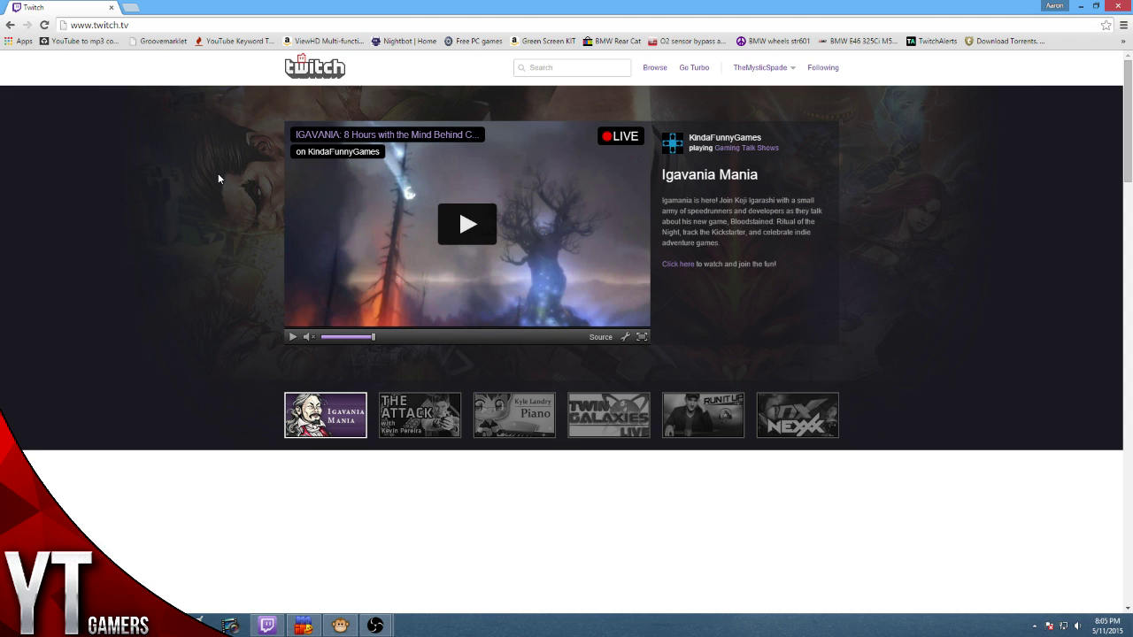
Reach the Stream Key page of the Twitch dashboard from the account menu, then return to OBS Settings.
left_click(791, 69)
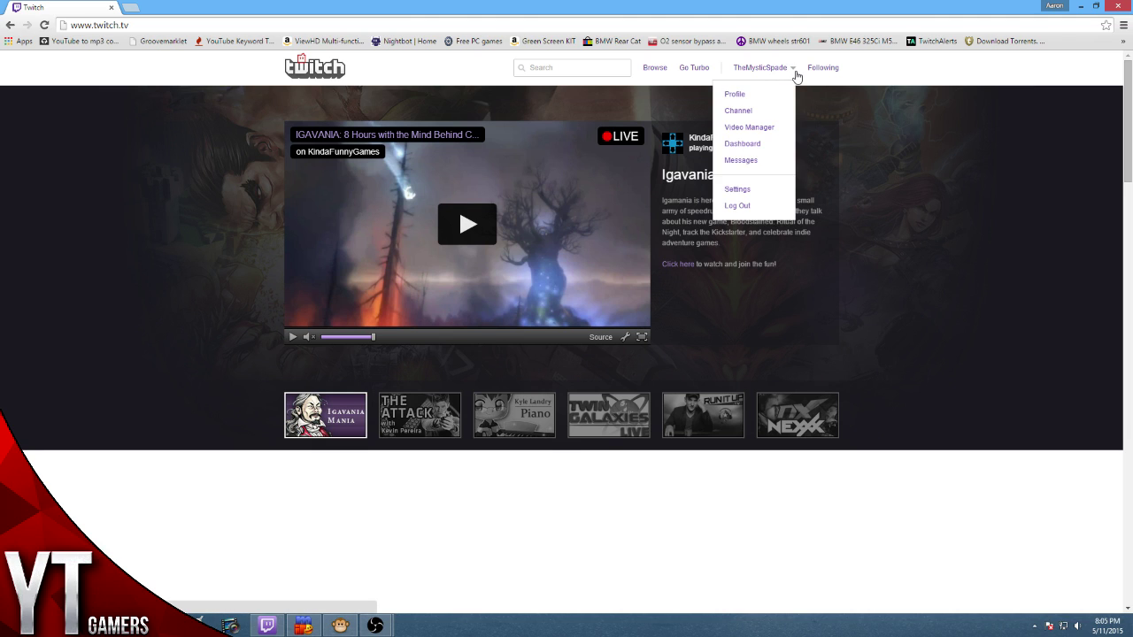
left_click(761, 146)
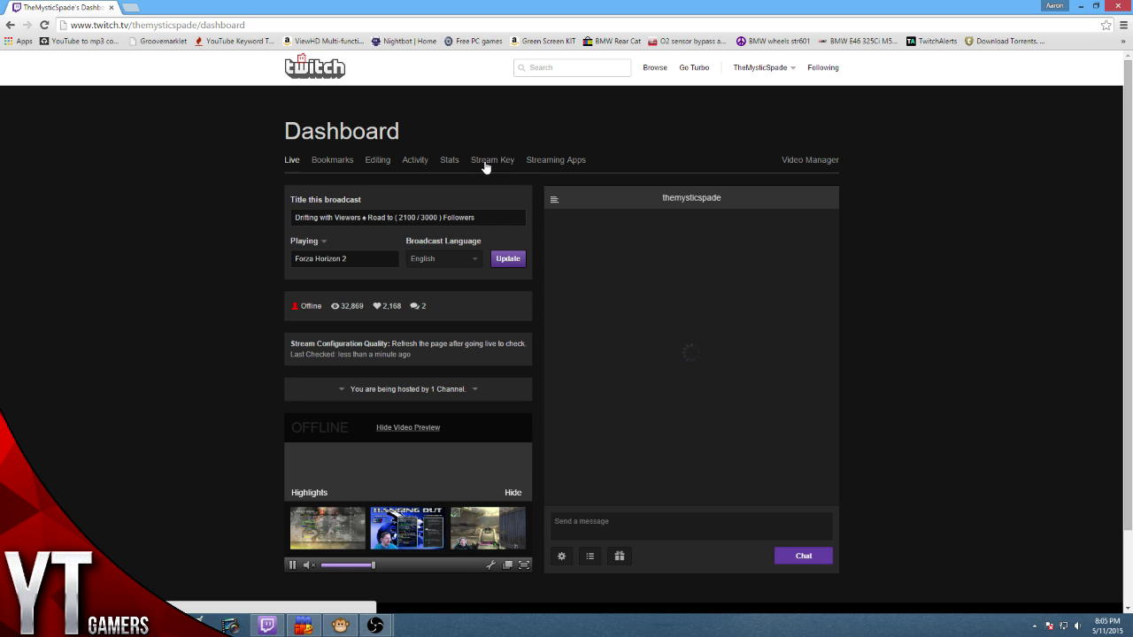
left_click(495, 160)
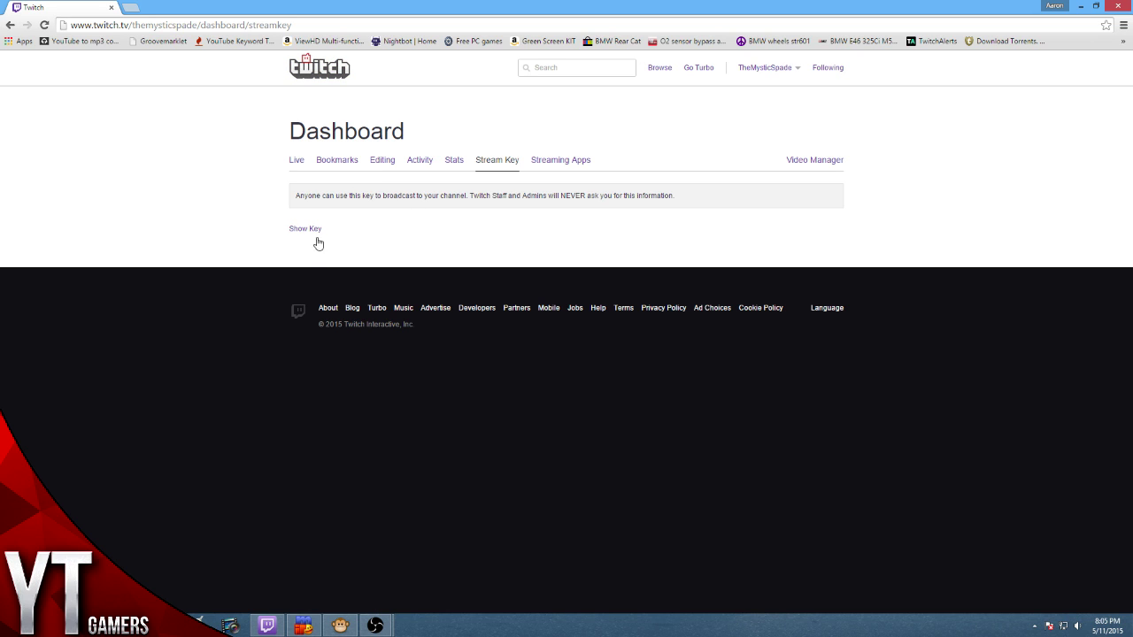
left_click(306, 228)
left_click(374, 625)
left_click(442, 558)
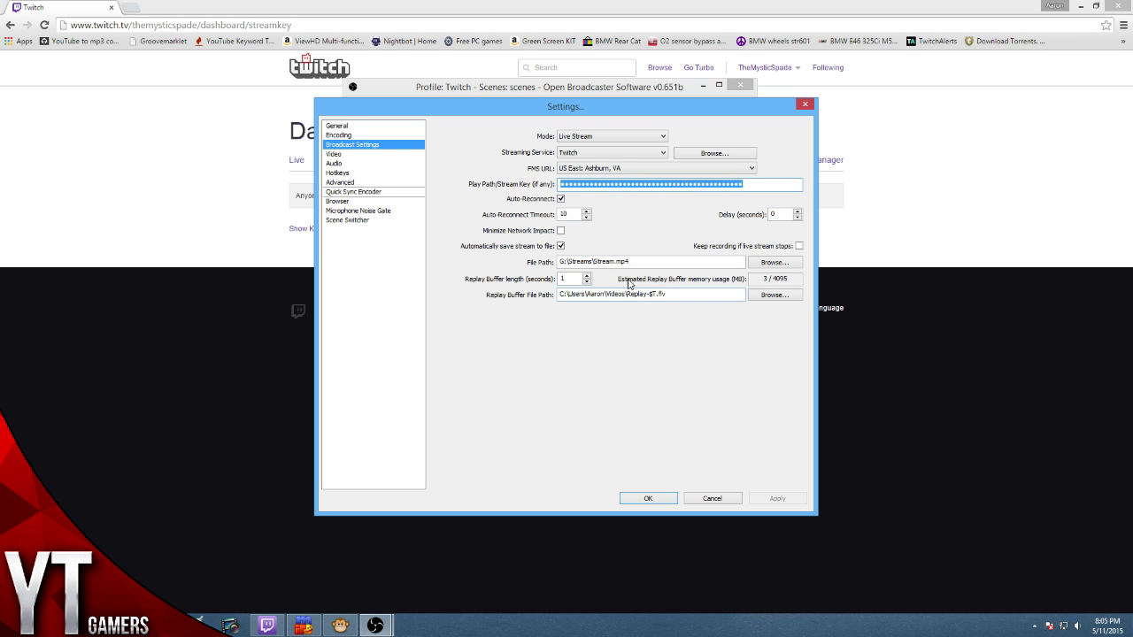
Review the Video page: 1280x720 custom base resolution, 60 FPS, and no resolution downscale.
mouse_move(660, 259)
left_click(336, 155)
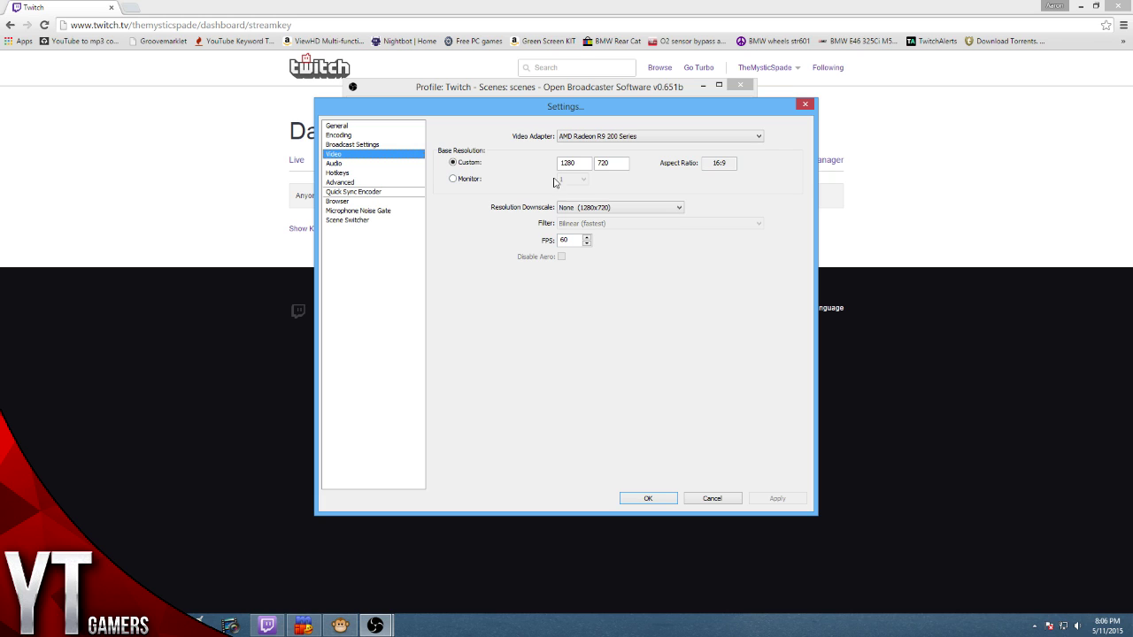
double_click(576, 162)
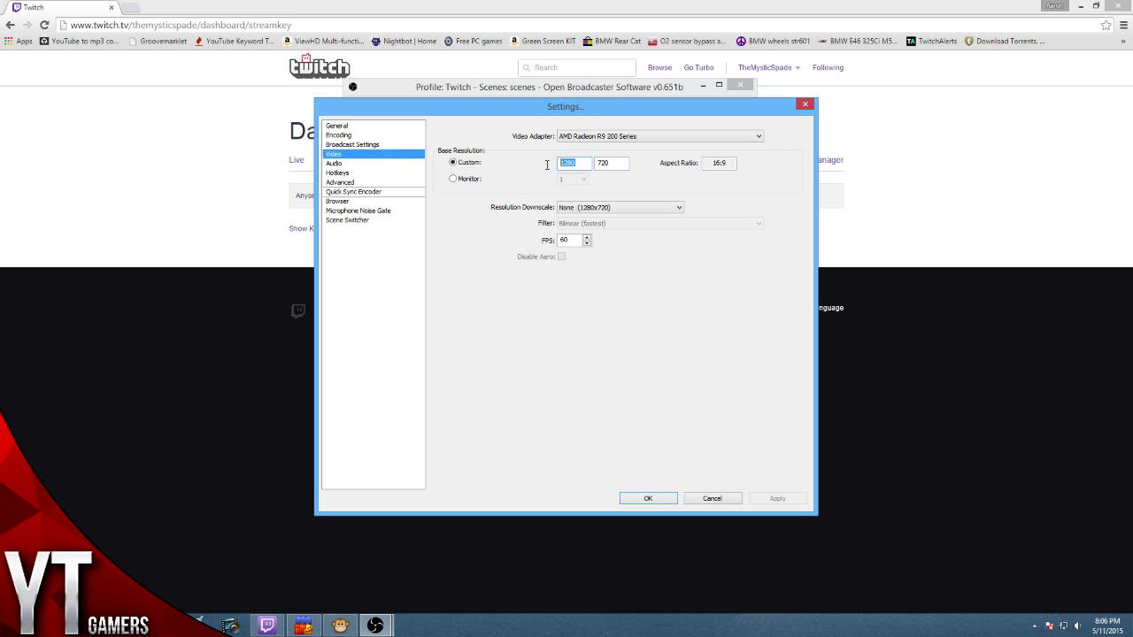
double_click(601, 163)
double_click(564, 240)
left_click(616, 209)
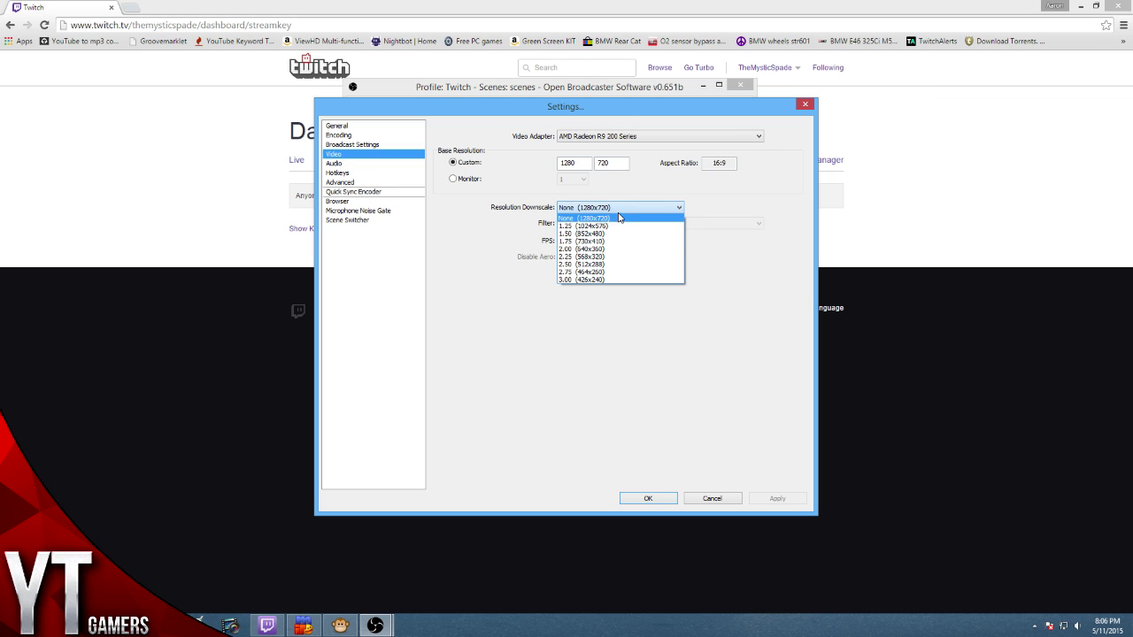
left_click(593, 375)
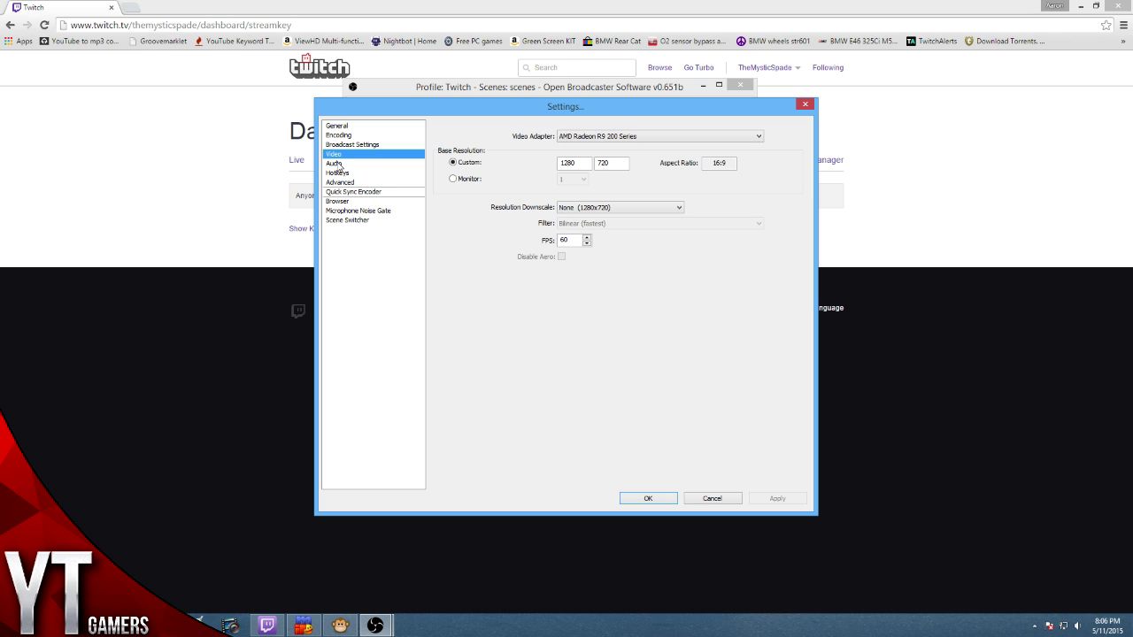
Review the audio devices and boosts, then show the Hotkeys page with push-to-talk off.
left_click(335, 163)
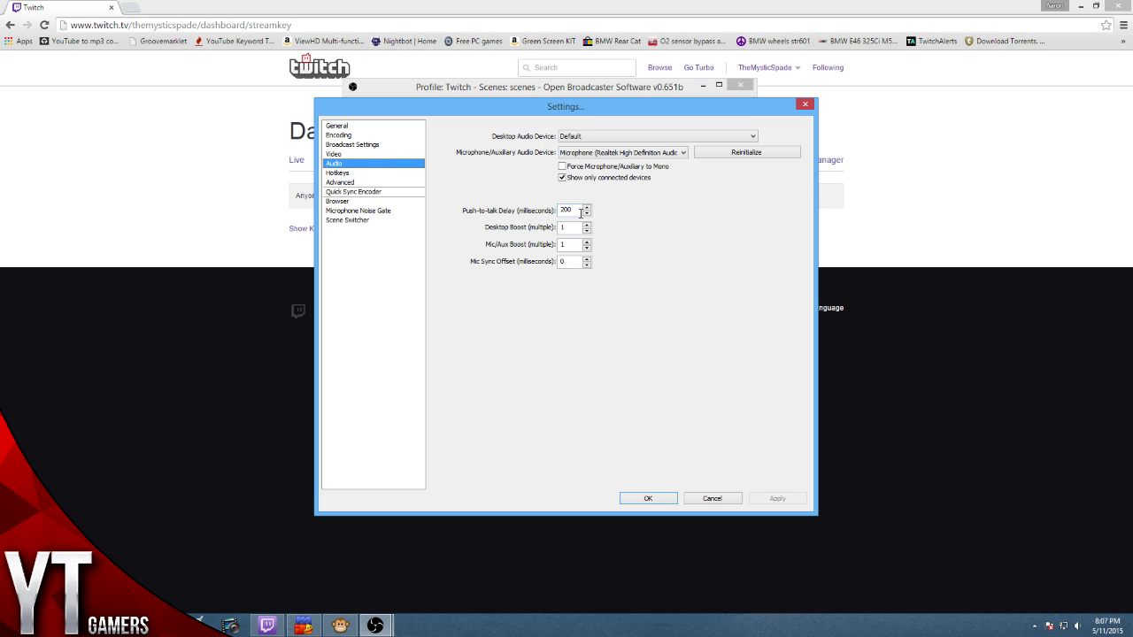
left_click(333, 176)
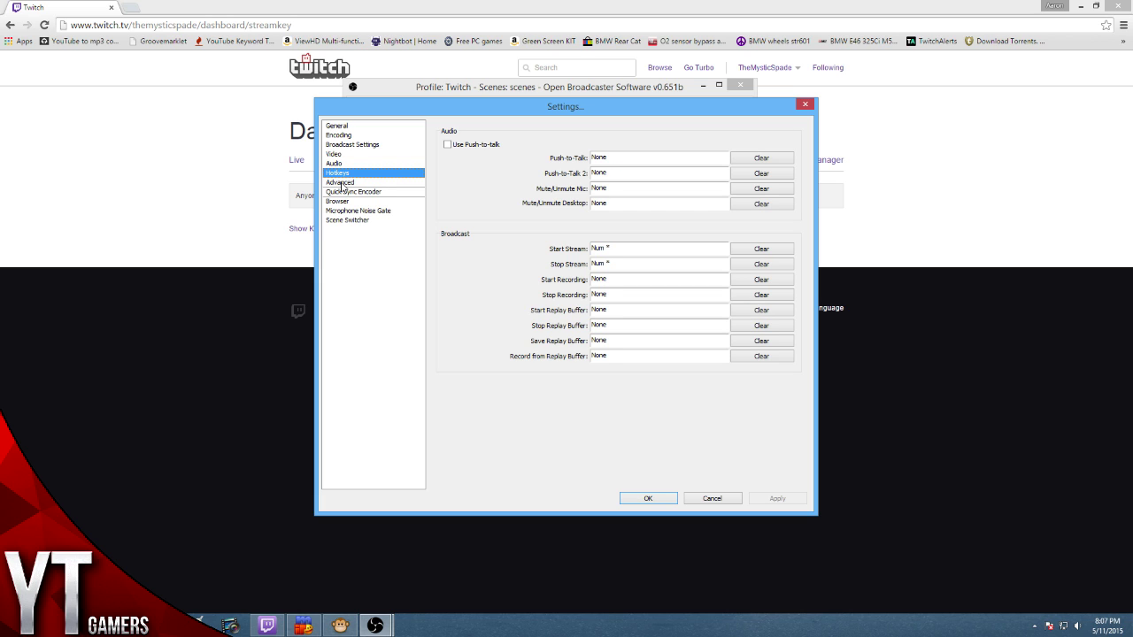
Show the Advanced page: multithreading, veryfast x264 preset, main profile, keyframe interval 2, CFR on.
left_click(342, 183)
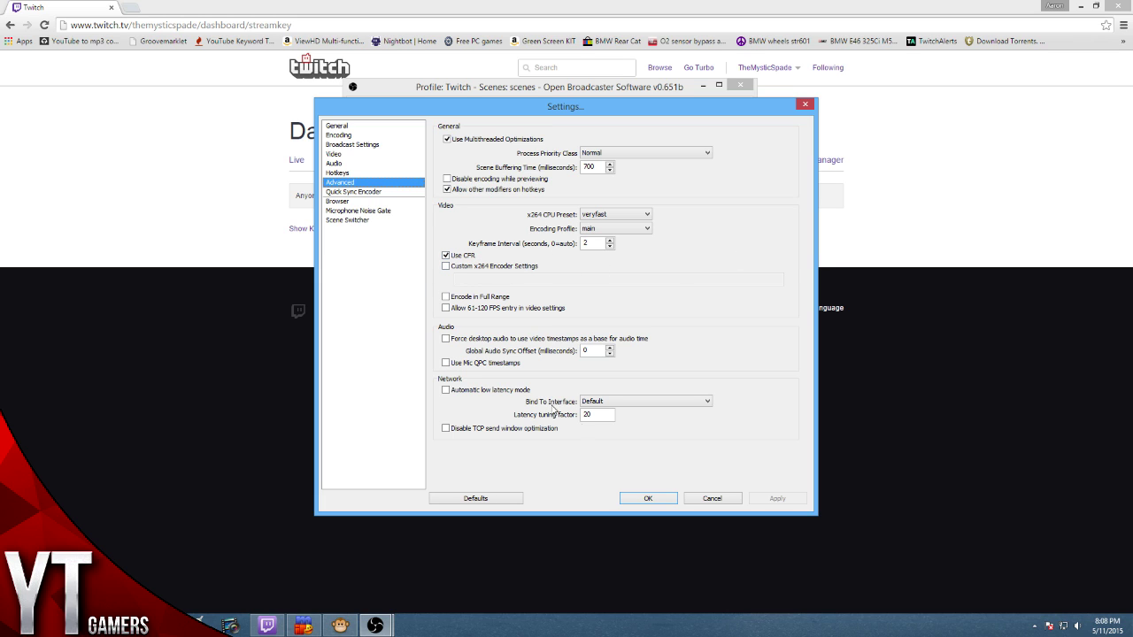
Browse the Quick Sync Encoder, Scene Switcher, Microphone Noise Gate and Browser settings pages.
left_click(370, 193)
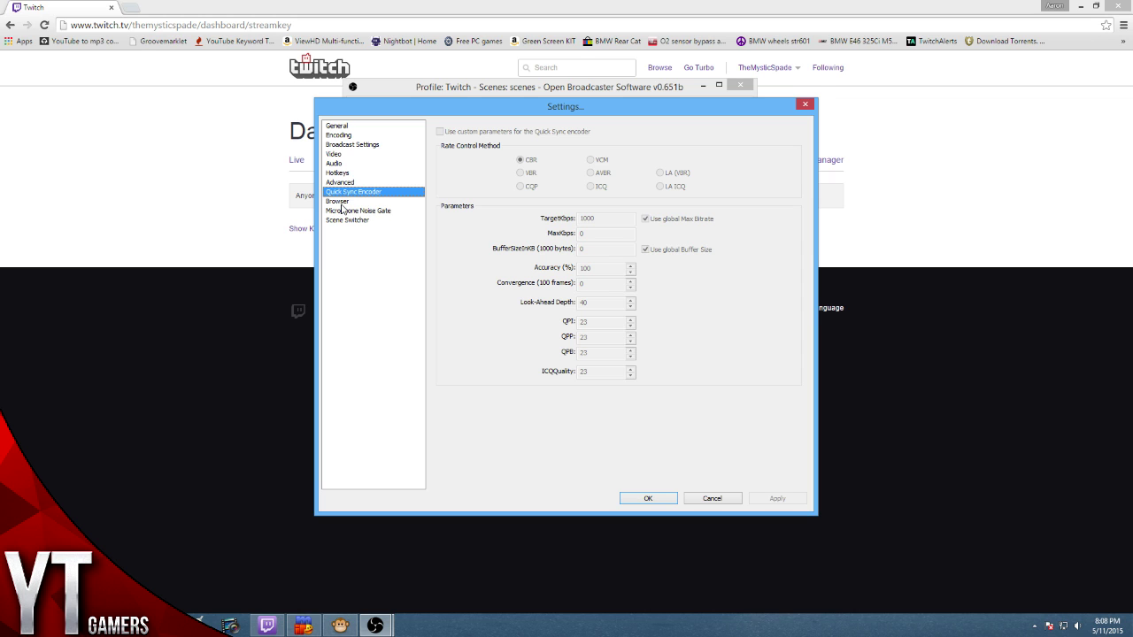
left_click(353, 220)
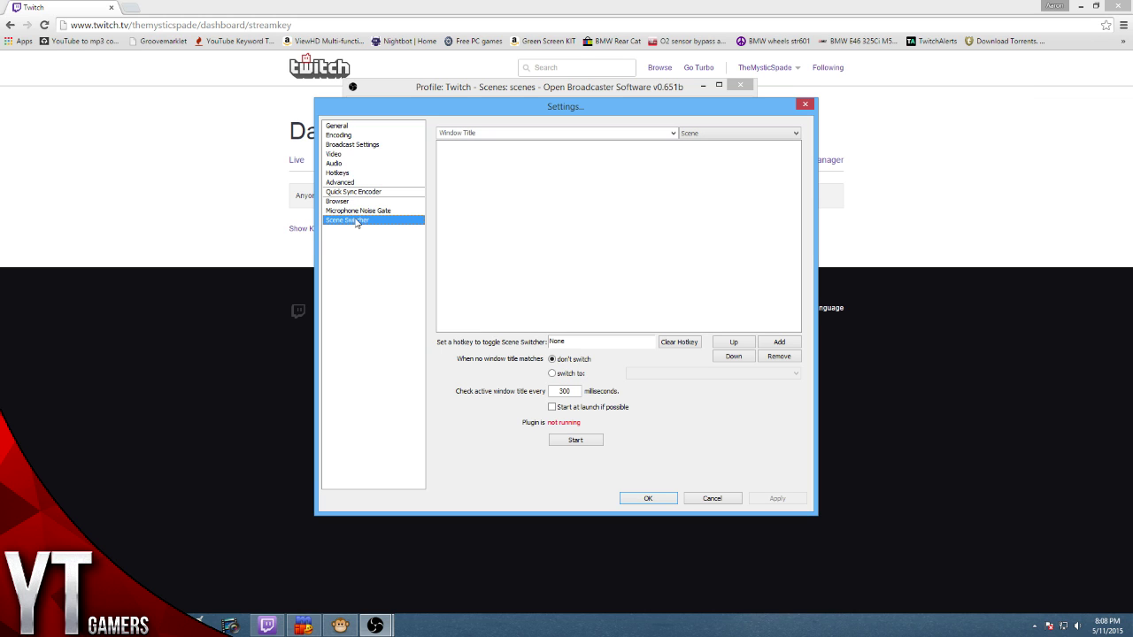
left_click(357, 211)
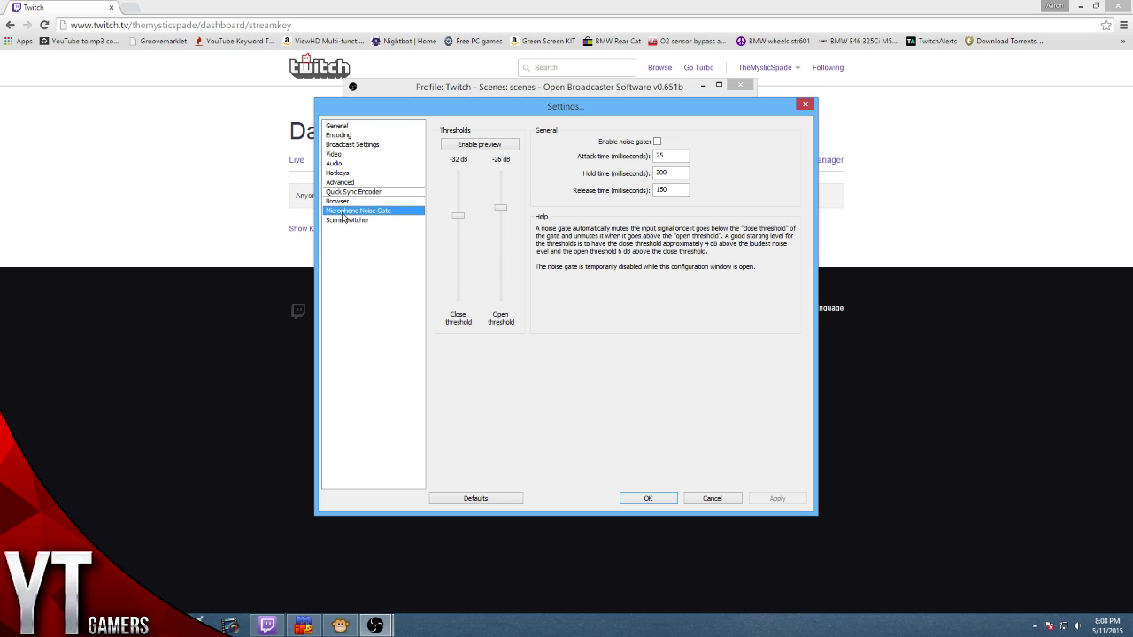
left_click(339, 221)
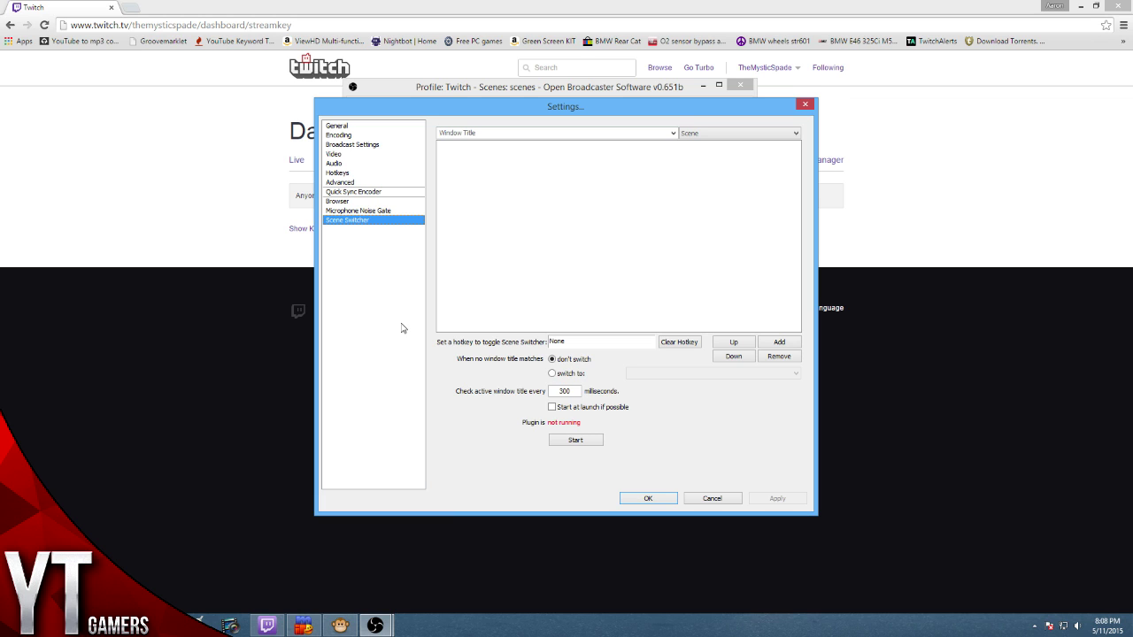
left_click(370, 212)
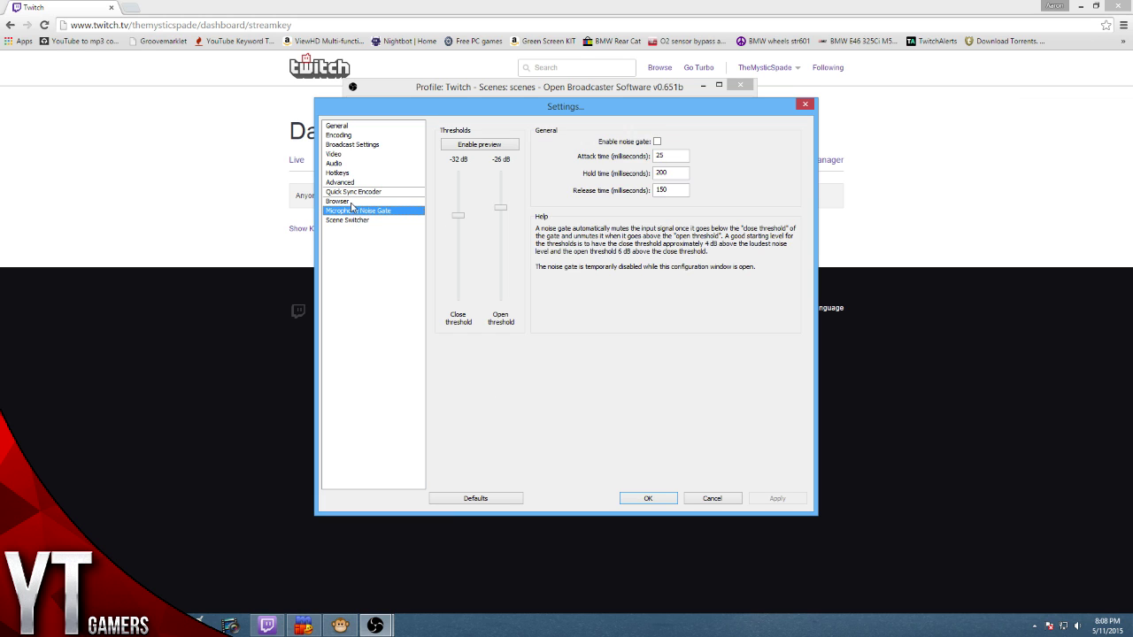
left_click(352, 203)
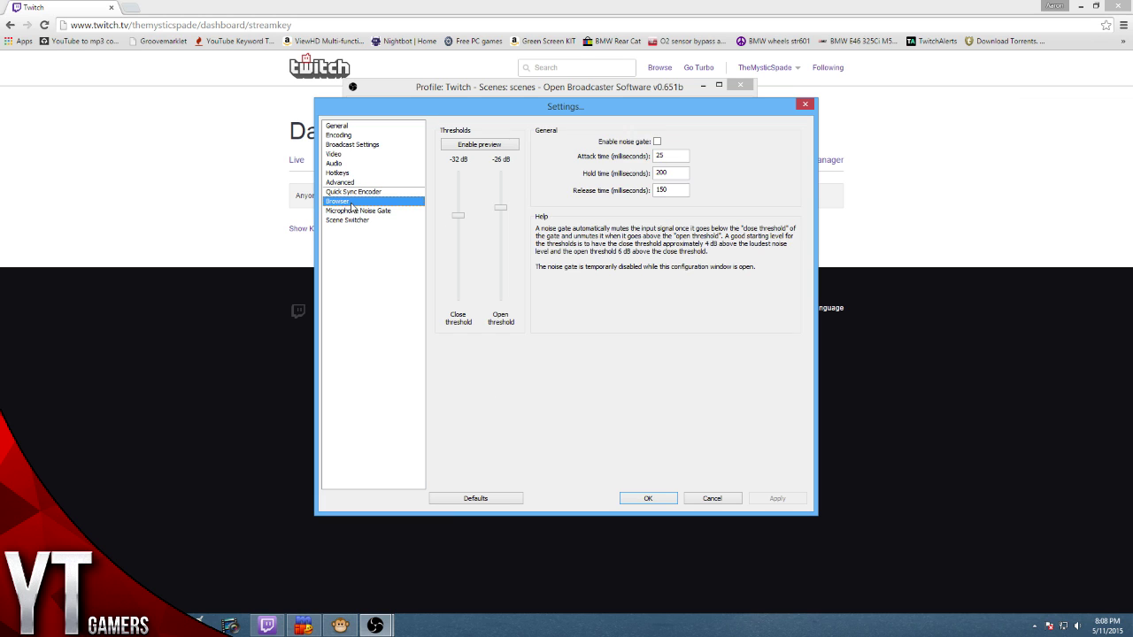
Flip through the General, Encoding, Broadcast, Video, Audio and Advanced pages, then cancel without applying.
left_click(343, 126)
left_click(344, 134)
left_click(345, 144)
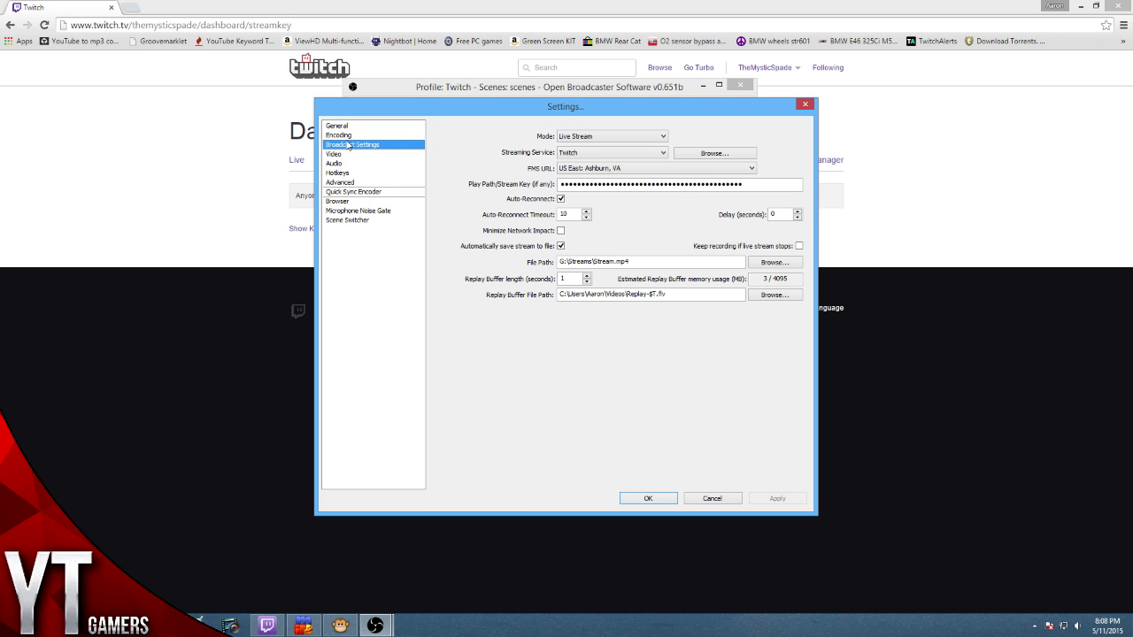
left_click(347, 136)
left_click(346, 126)
left_click(340, 144)
left_click(333, 154)
left_click(334, 162)
left_click(340, 183)
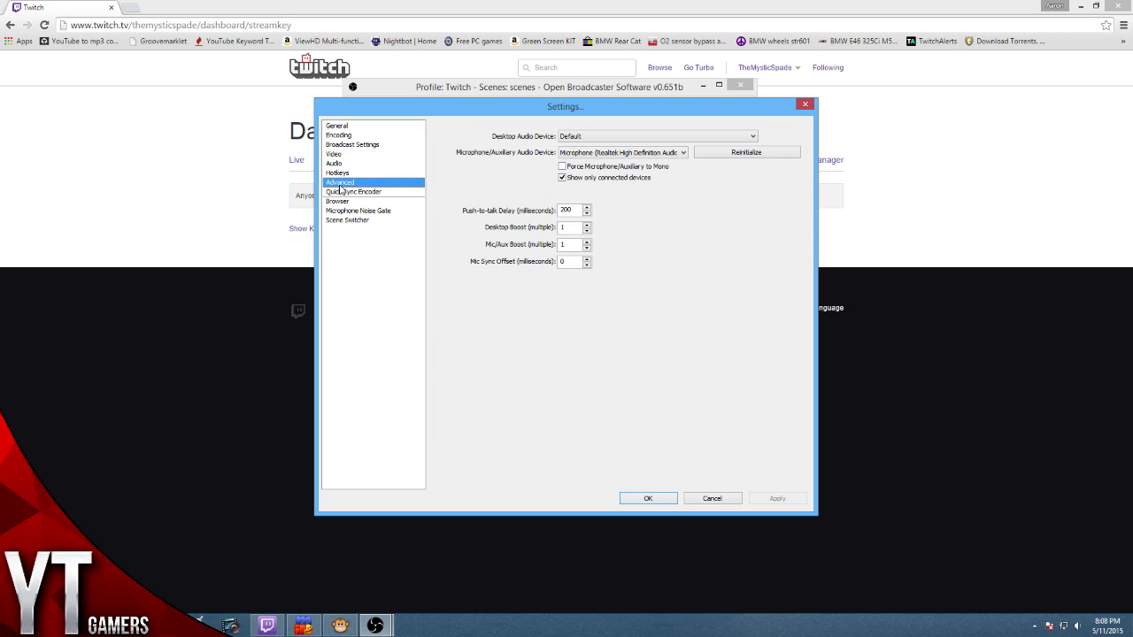
left_click(713, 499)
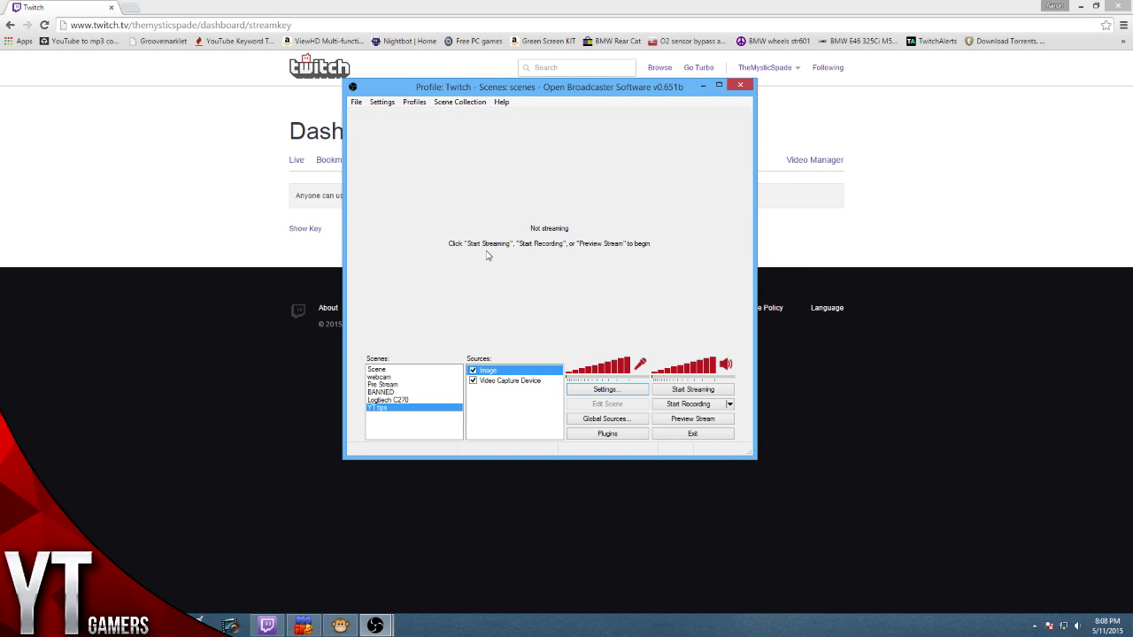